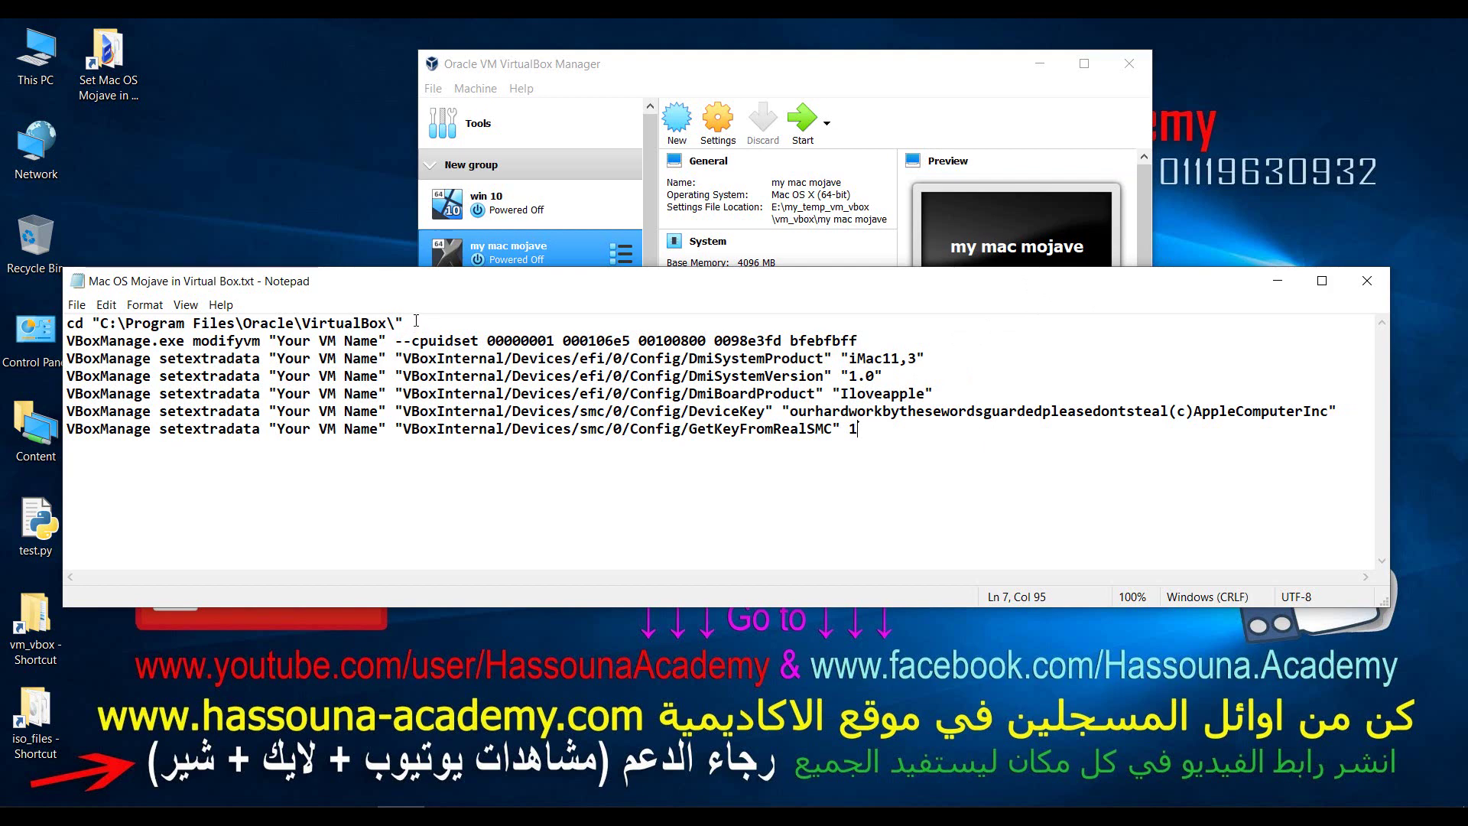
Step: Copy the cd "C:\Program Files\Oracle\VirtualBox\" line from the Mac OS Mojave in Virtual Box.txt file
drag(516, 286, 534, 349)
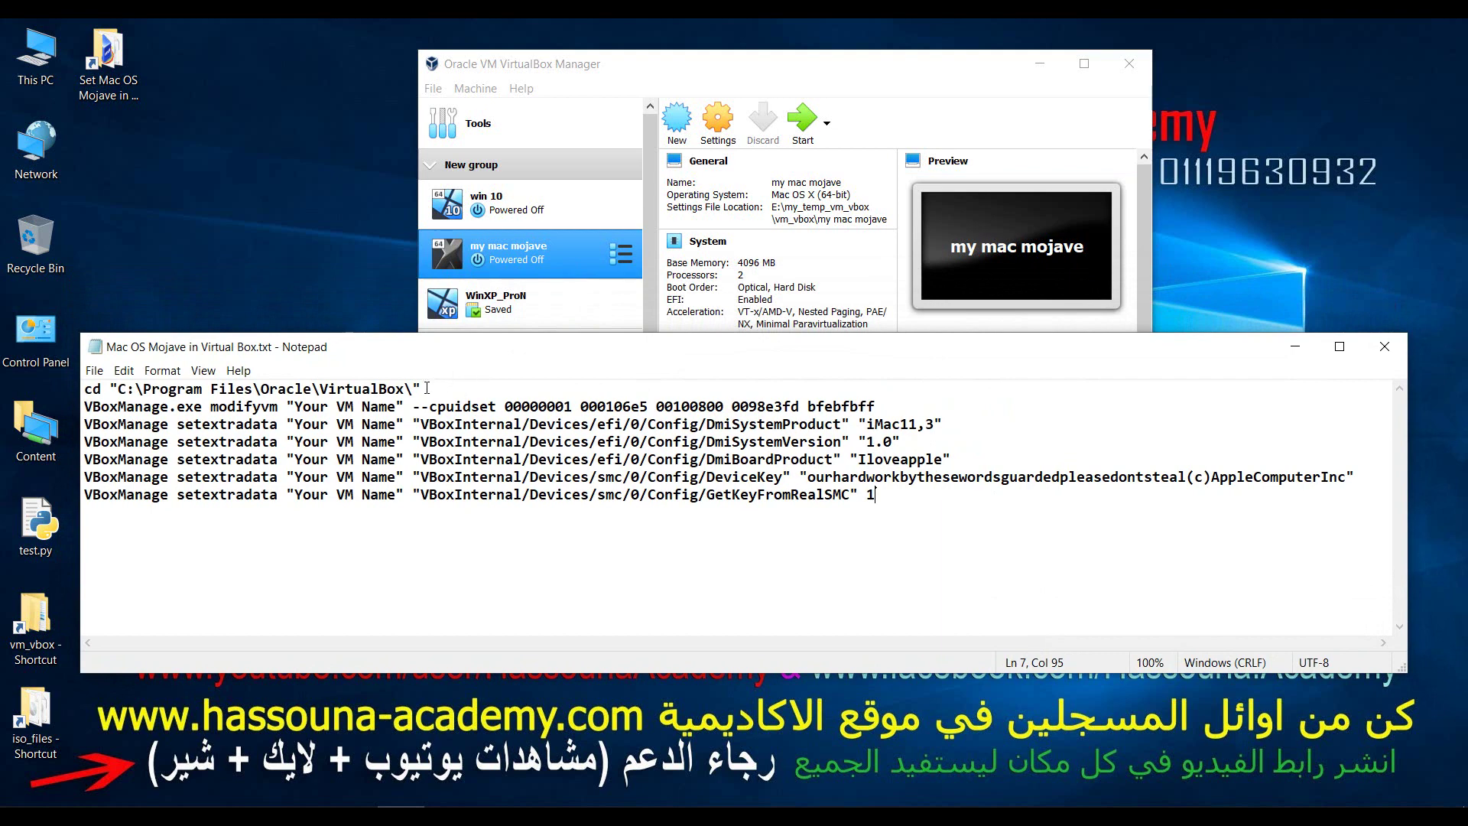
drag(427, 389, 81, 389)
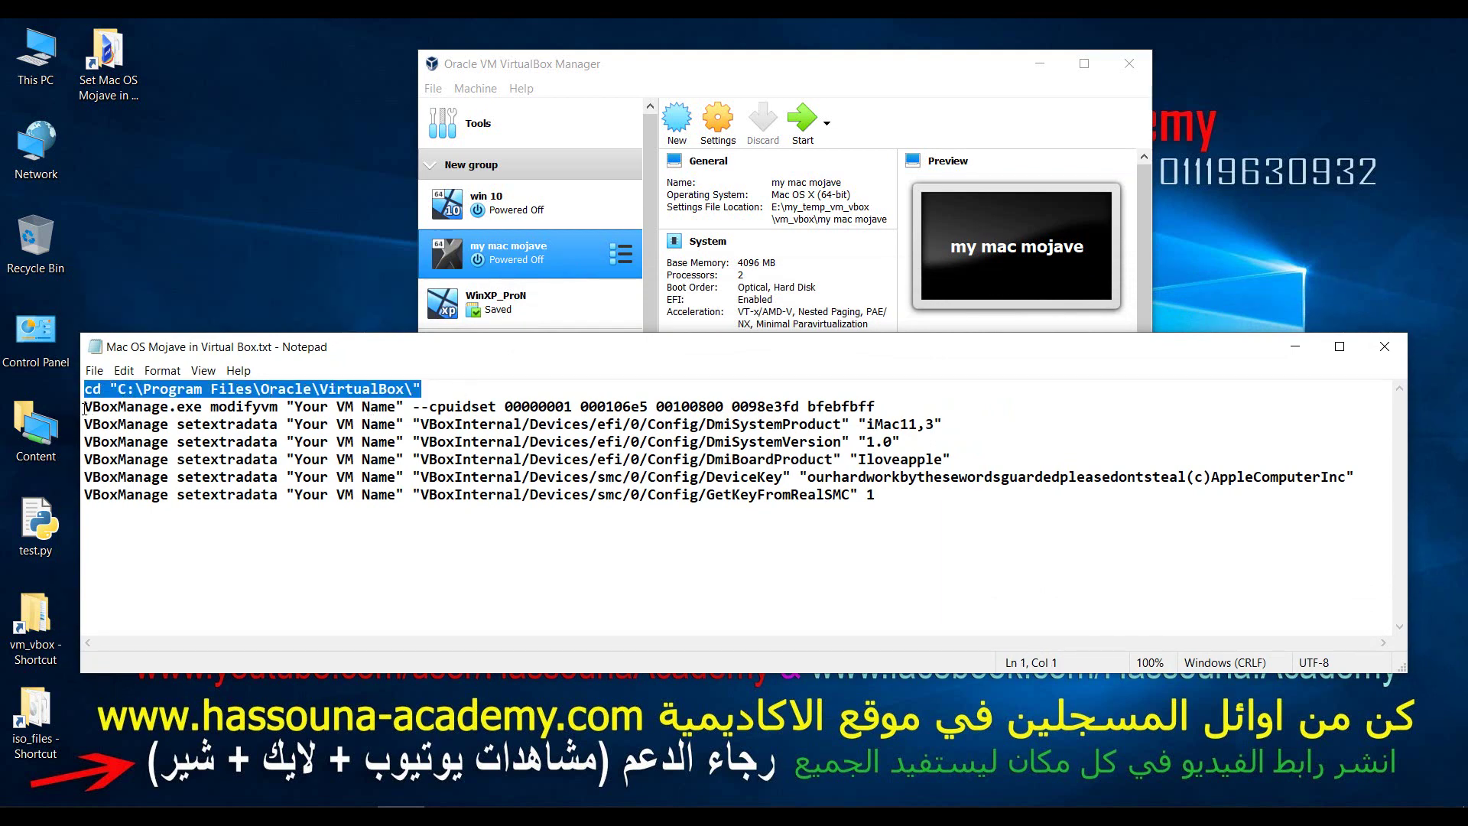
drag(84, 407, 381, 405)
click(465, 406)
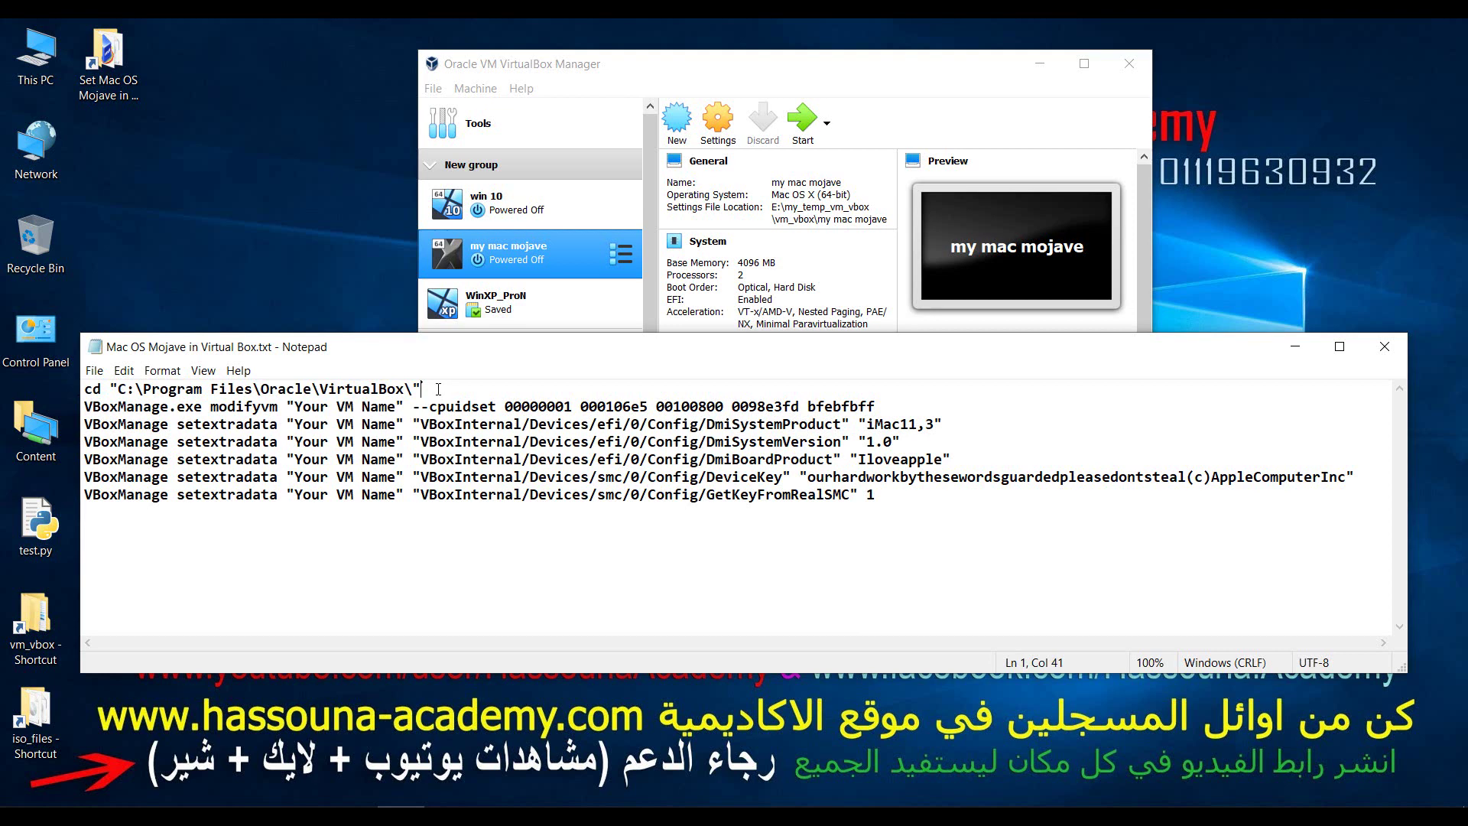
drag(428, 390, 82, 390)
key(ctrl+c)
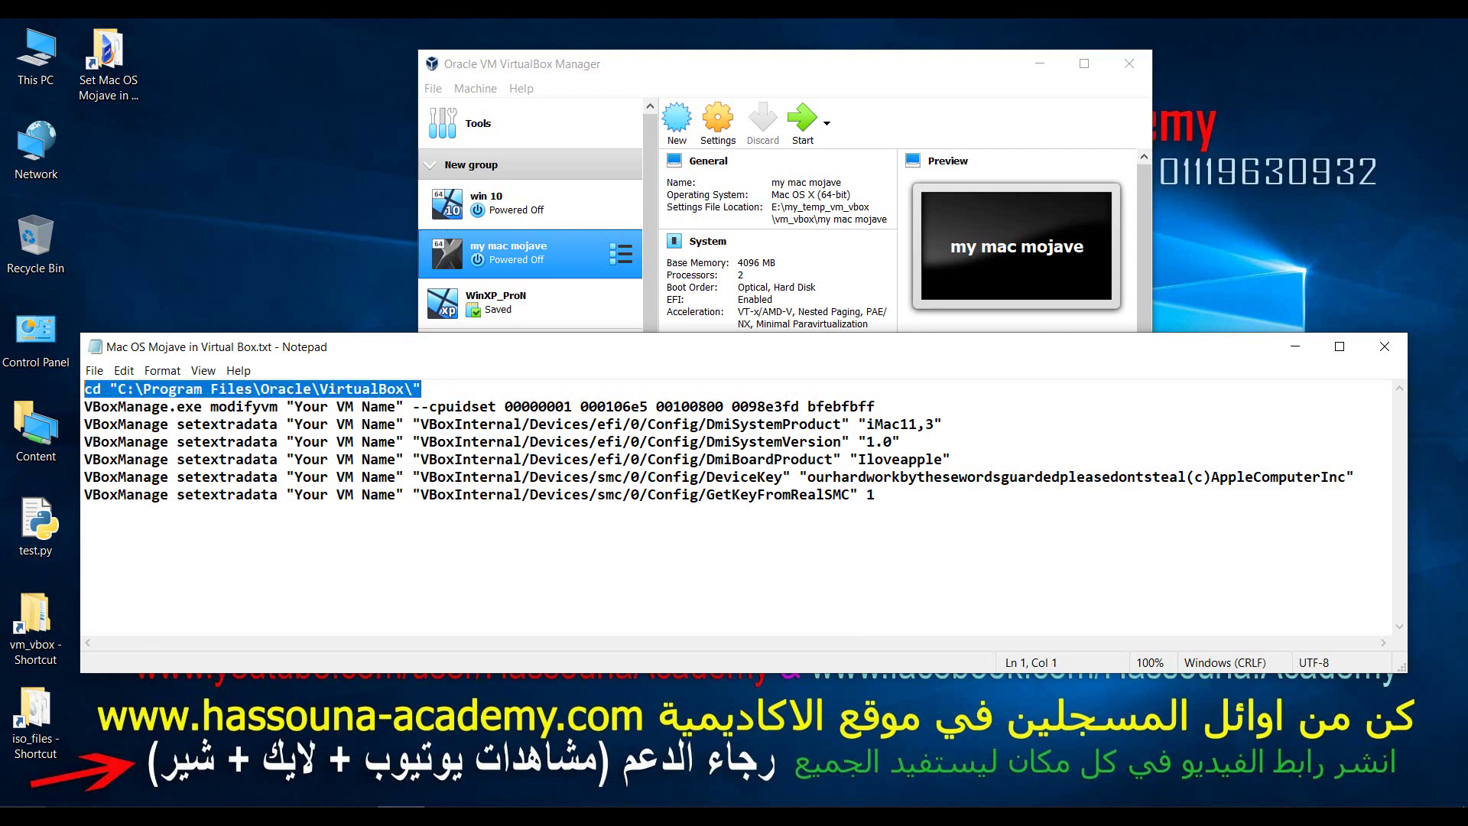
Step: Switch to a Command Prompt running as administrator
click(22, 807)
right_click(544, 356)
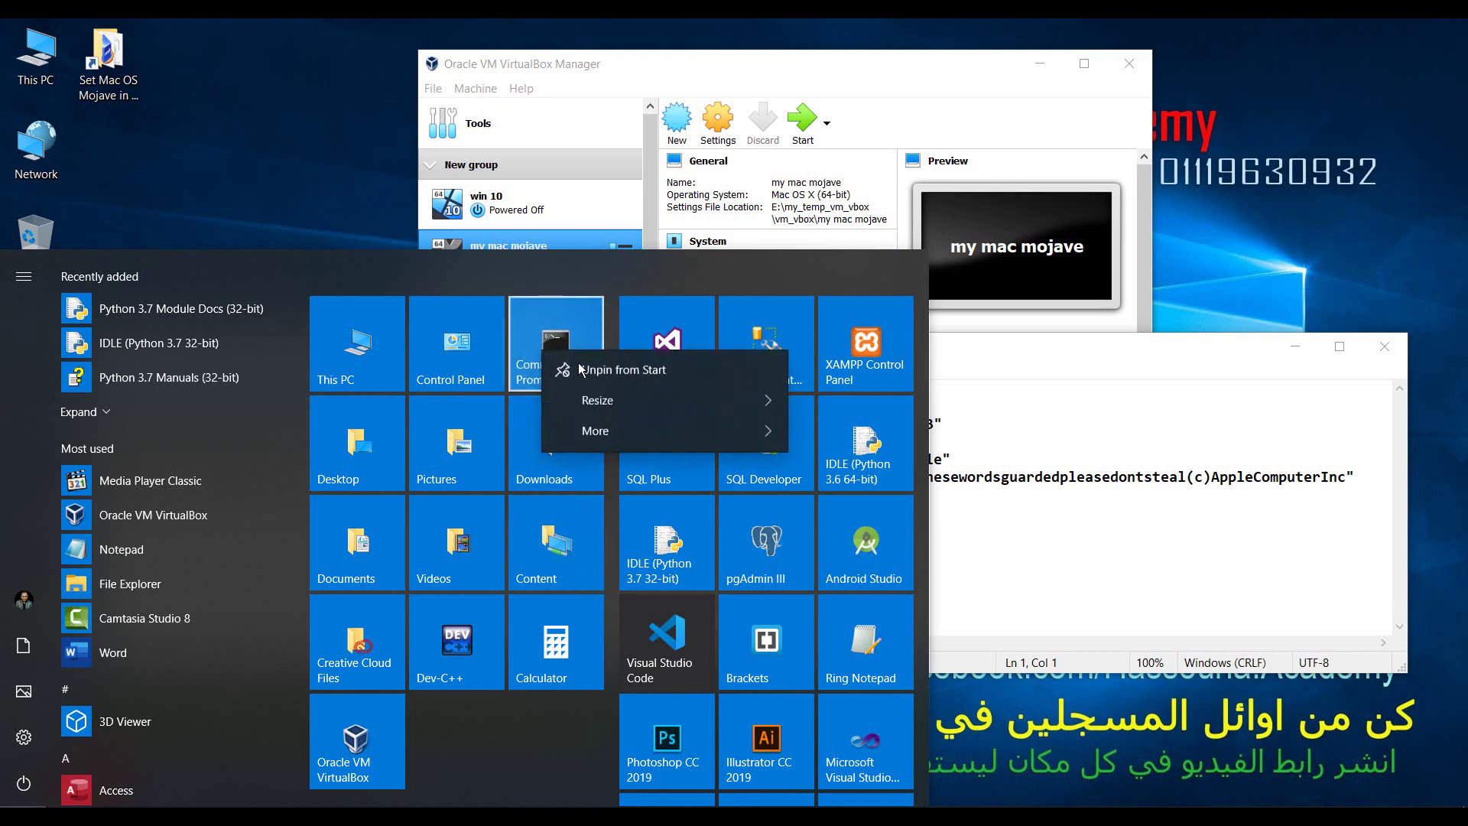
mouse_move(653, 431)
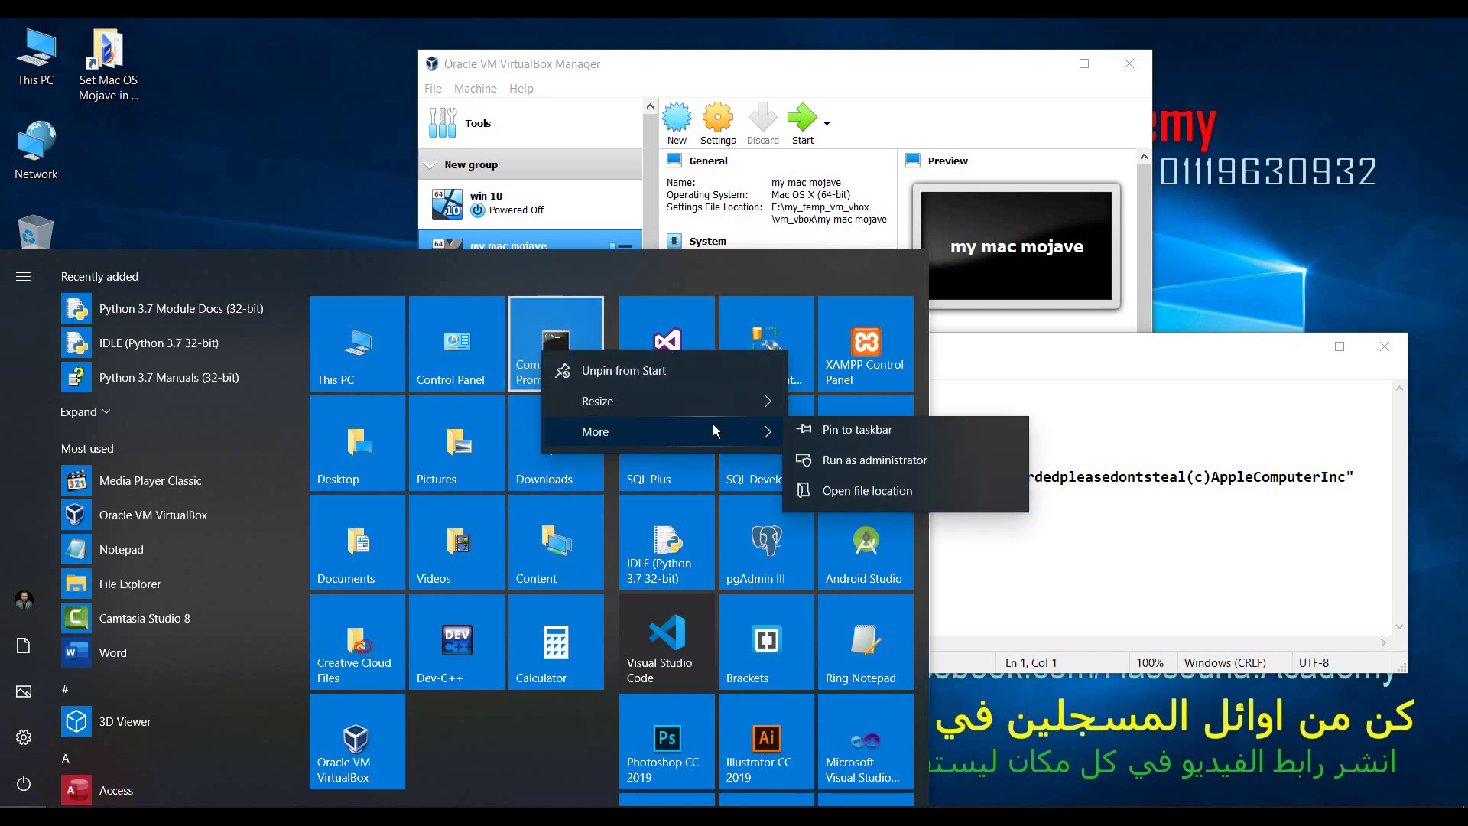
click(862, 467)
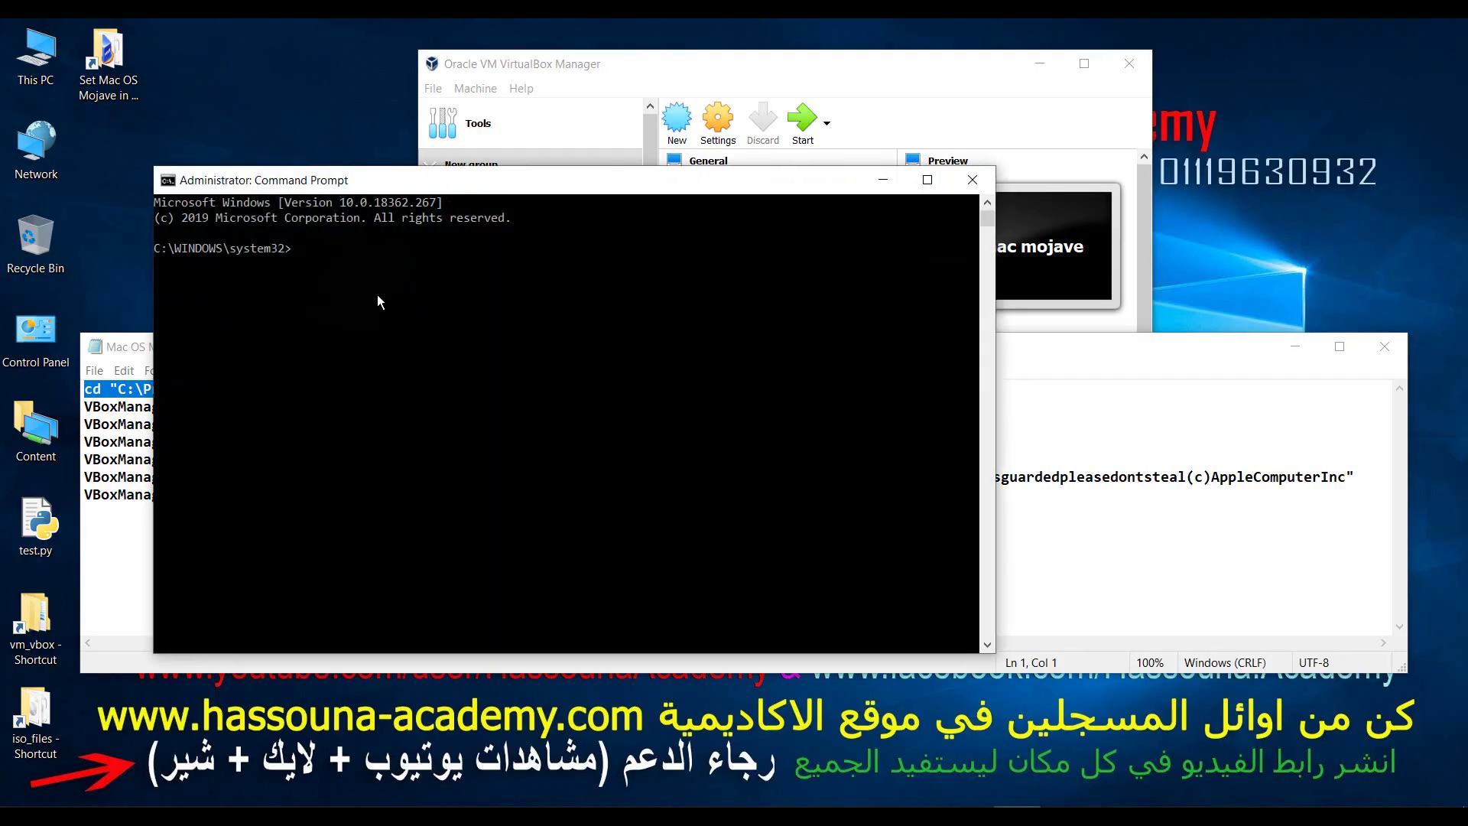
Step: Run cd "C:\Program Files\Oracle\VirtualBox\" in the Command Prompt and move its window higher on the desktop
right_click(377, 295)
key(Return)
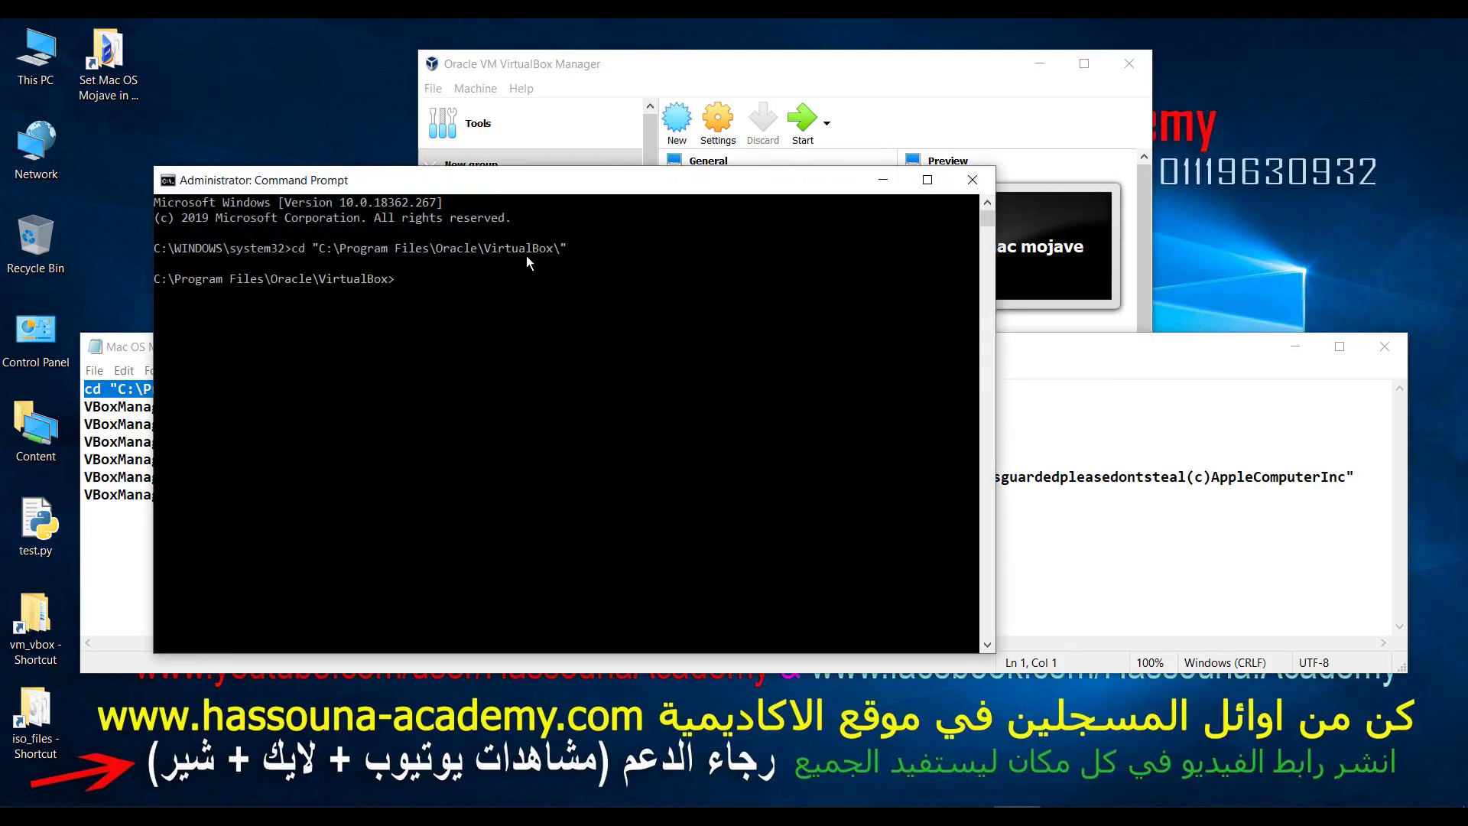
drag(561, 176, 555, 109)
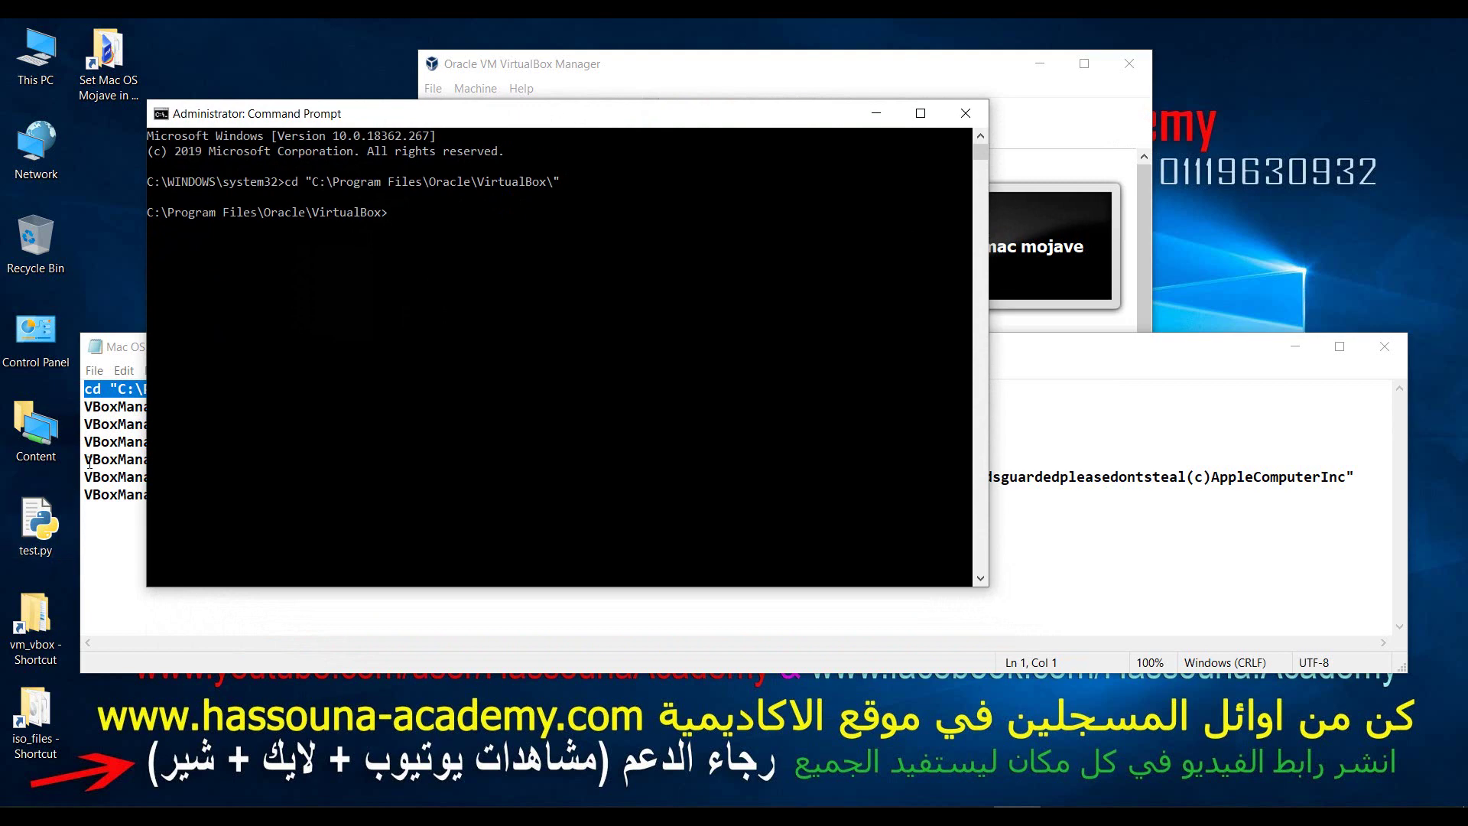
Step: Select the Your VM Name placeholder in the modifyvm line of the commands text file
click(92, 459)
click(897, 495)
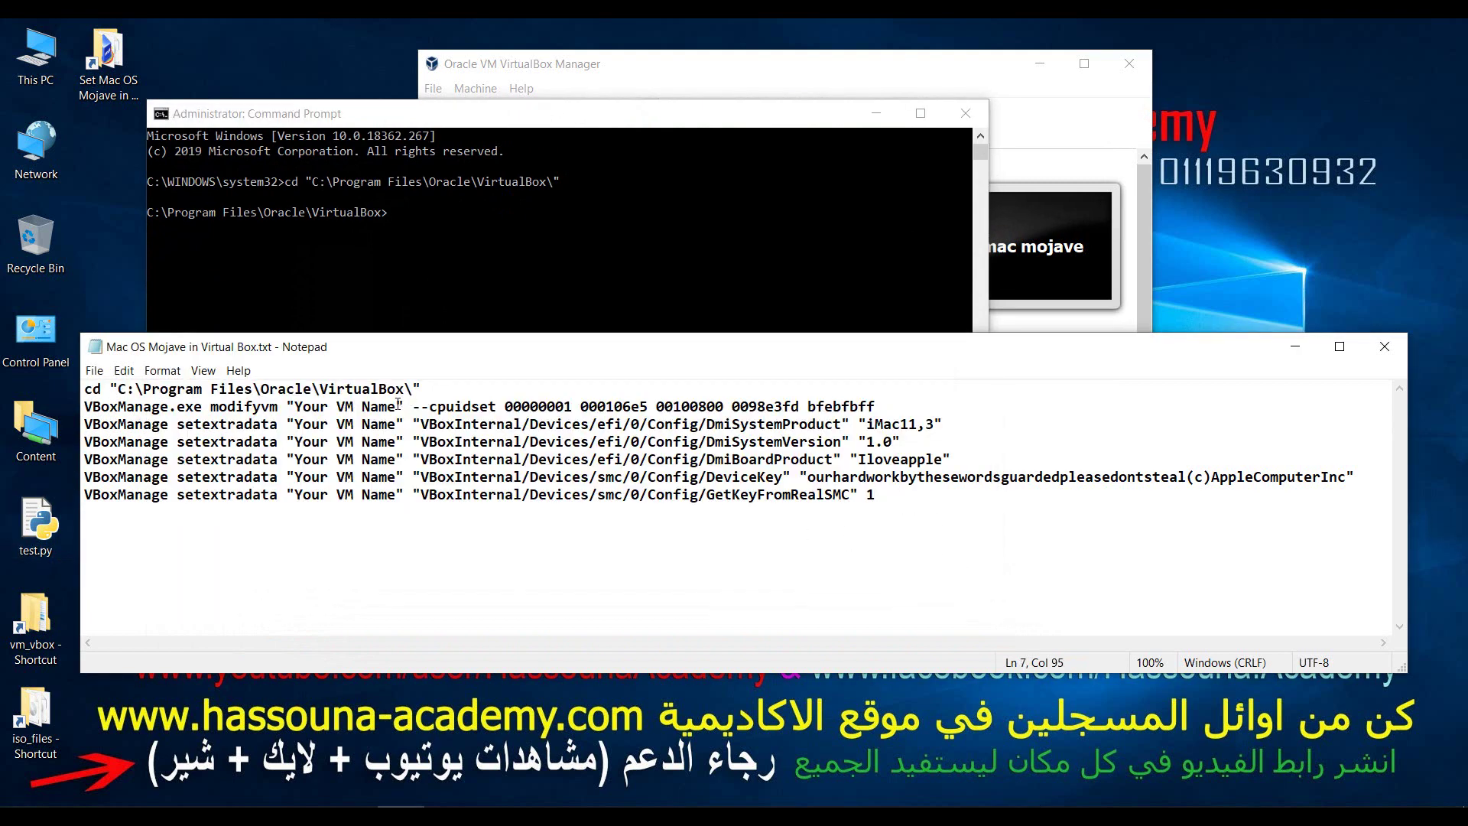
drag(399, 406, 295, 406)
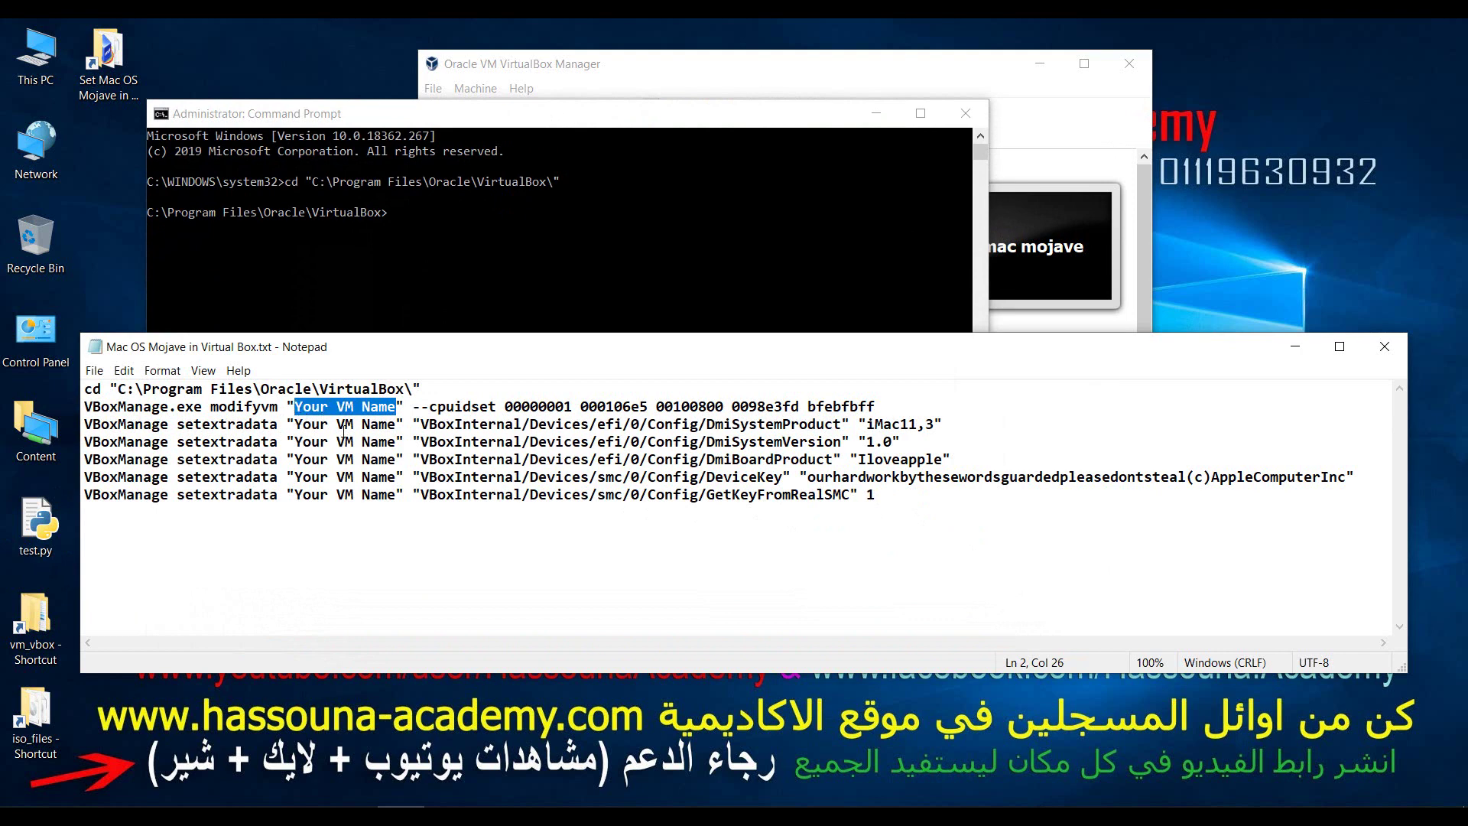
Step: Switch to VirtualBox Manager, copy the name my mac mojave from that machine's general settings, and close the settings without changes
click(569, 73)
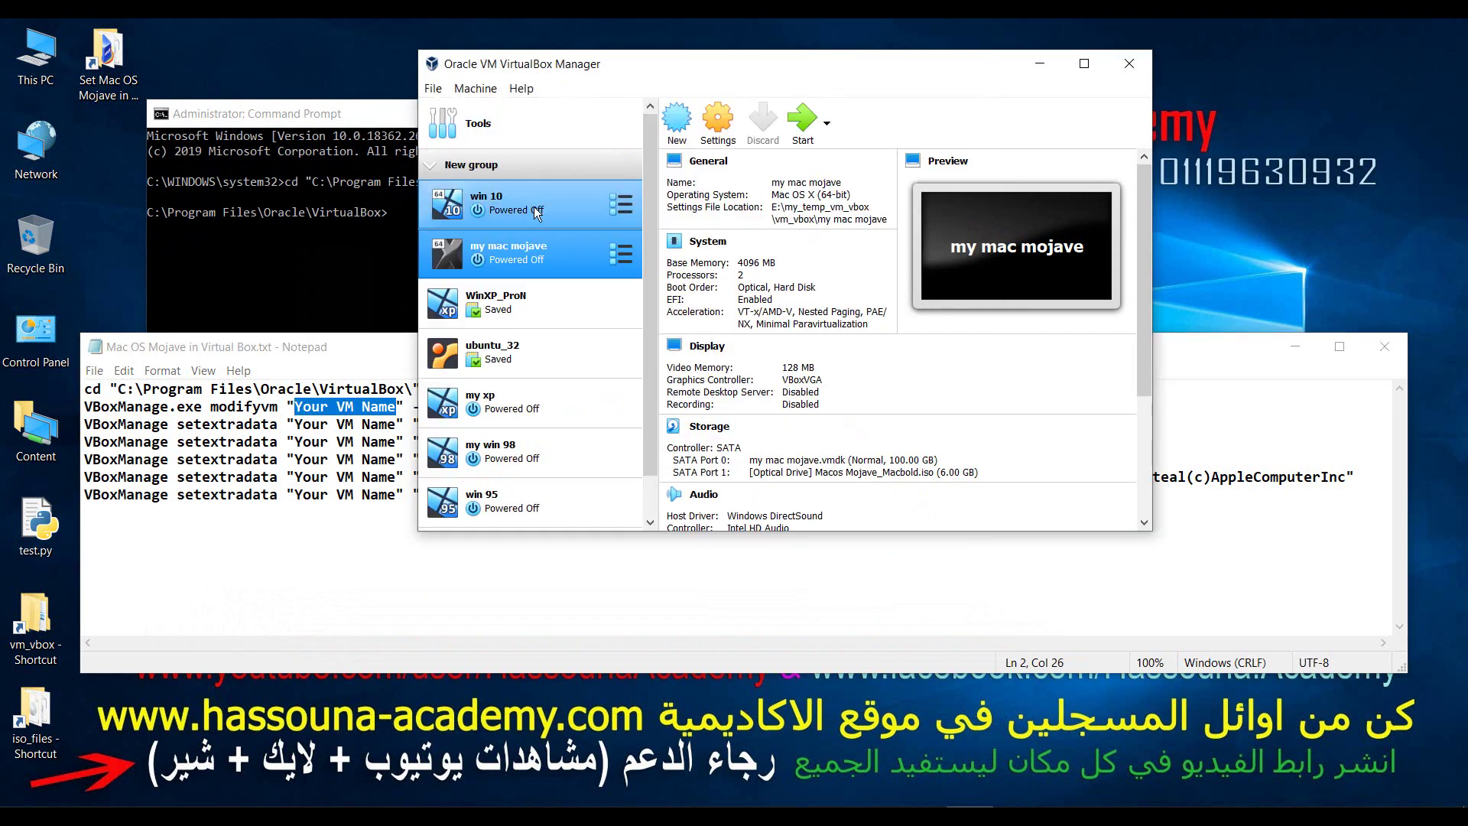
right_click(501, 251)
click(543, 263)
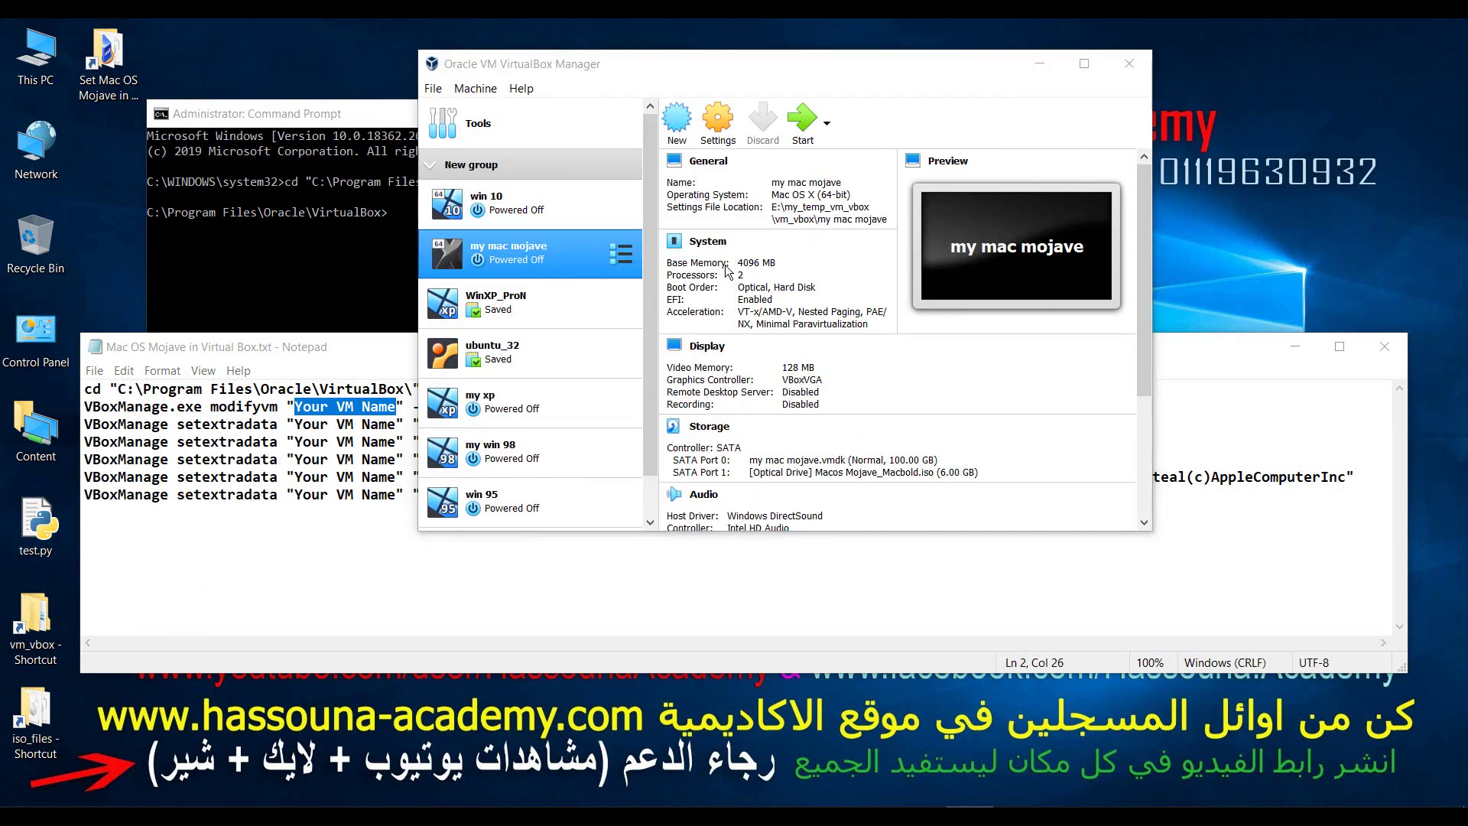
drag(773, 182, 687, 180)
right_click(728, 180)
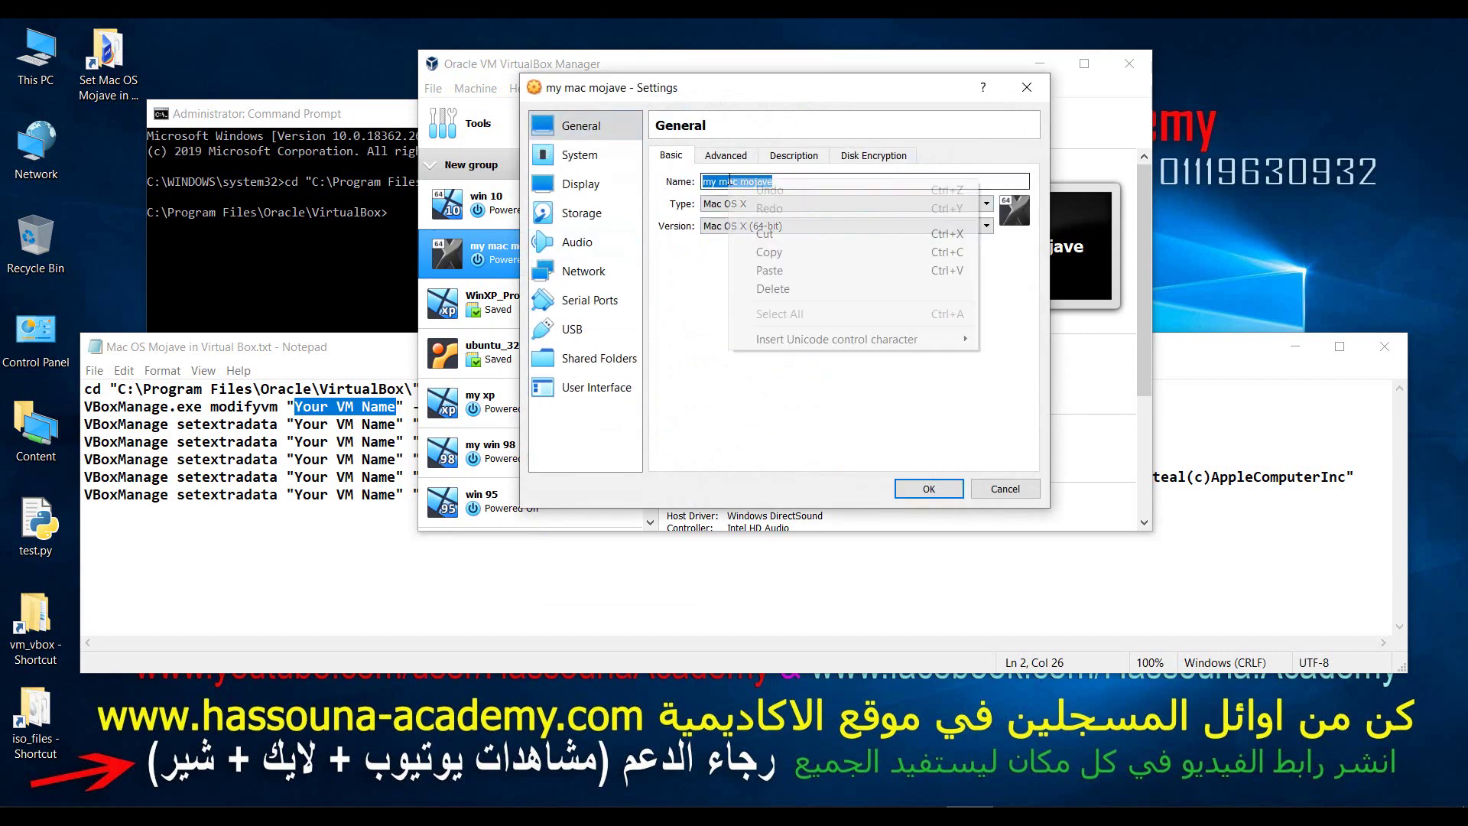
click(761, 253)
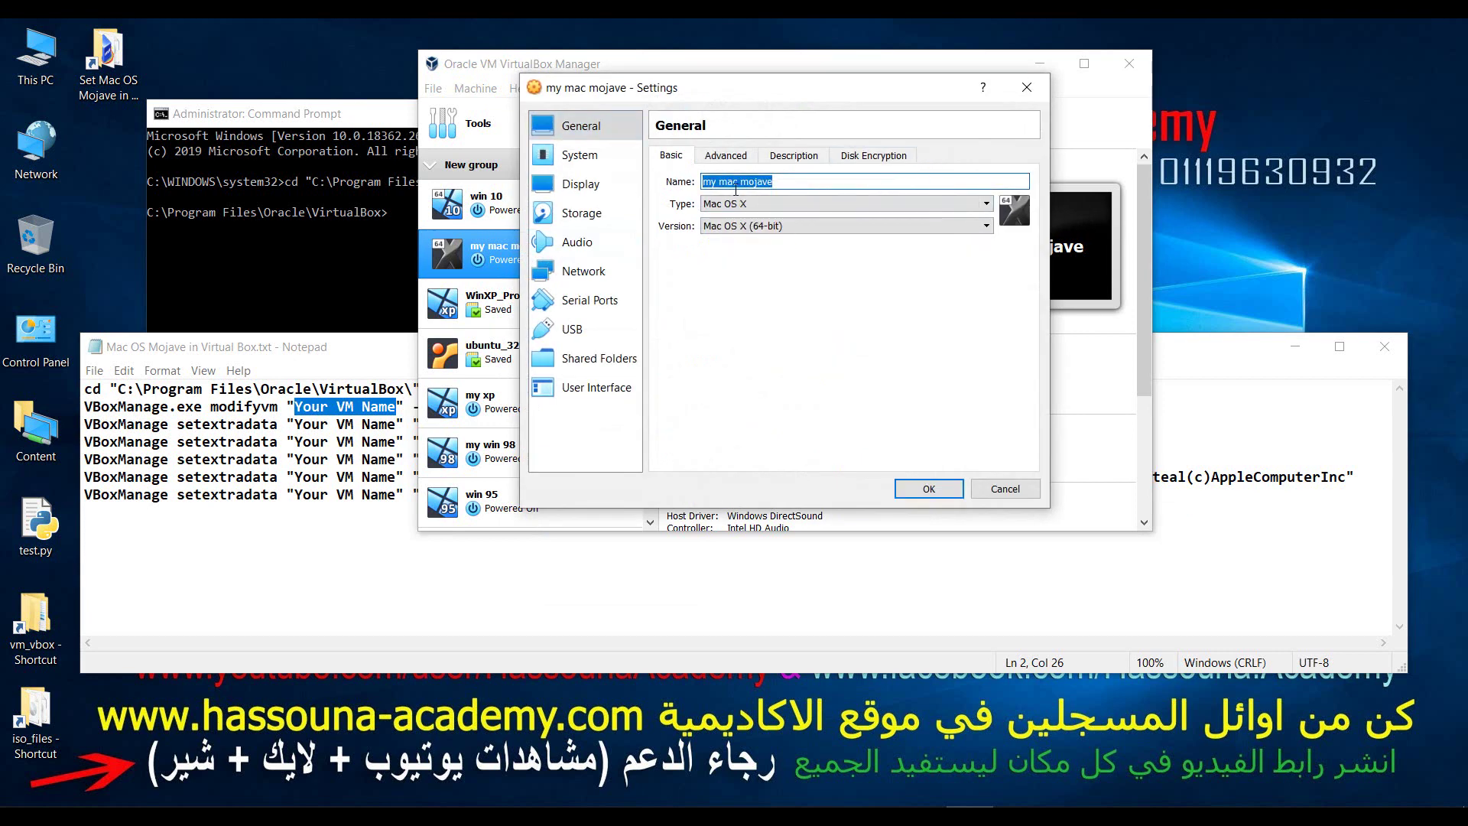
click(1027, 87)
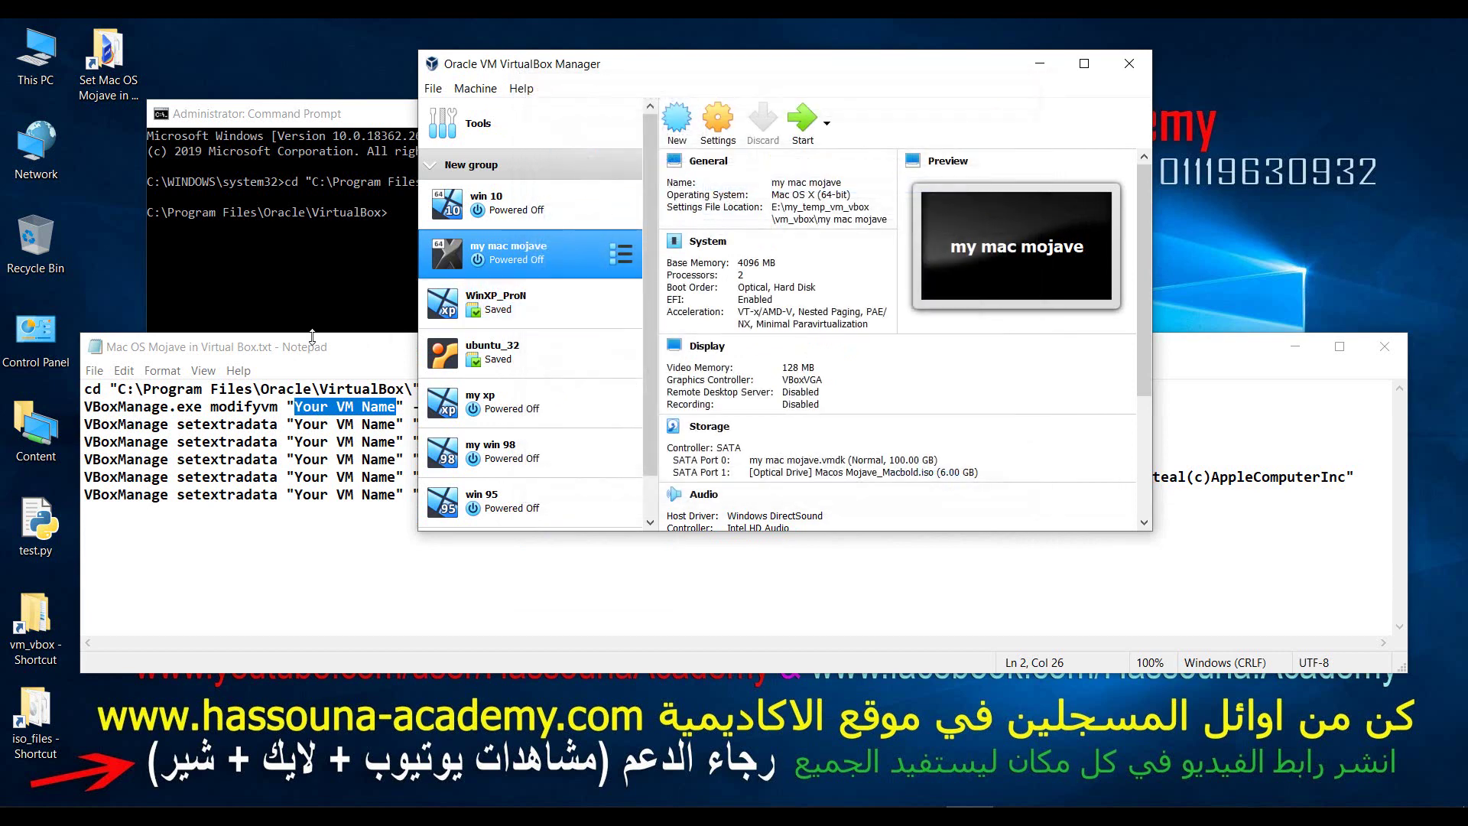
Step: Switch to Notepad and replace every occurrence of Your VM Name with my mac mojave in the commands
click(312, 350)
key(ctrl+h)
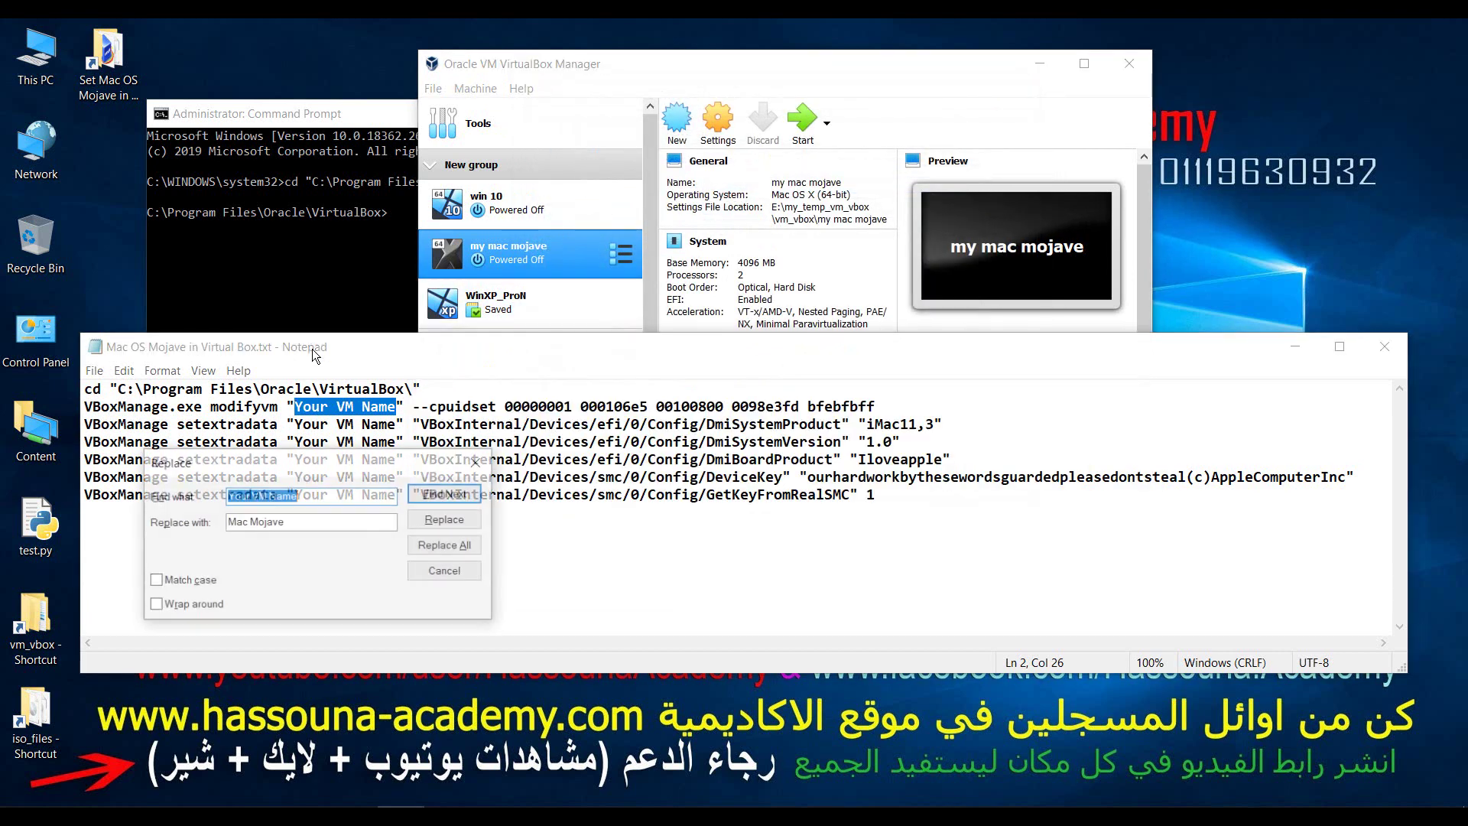
key(Tab)
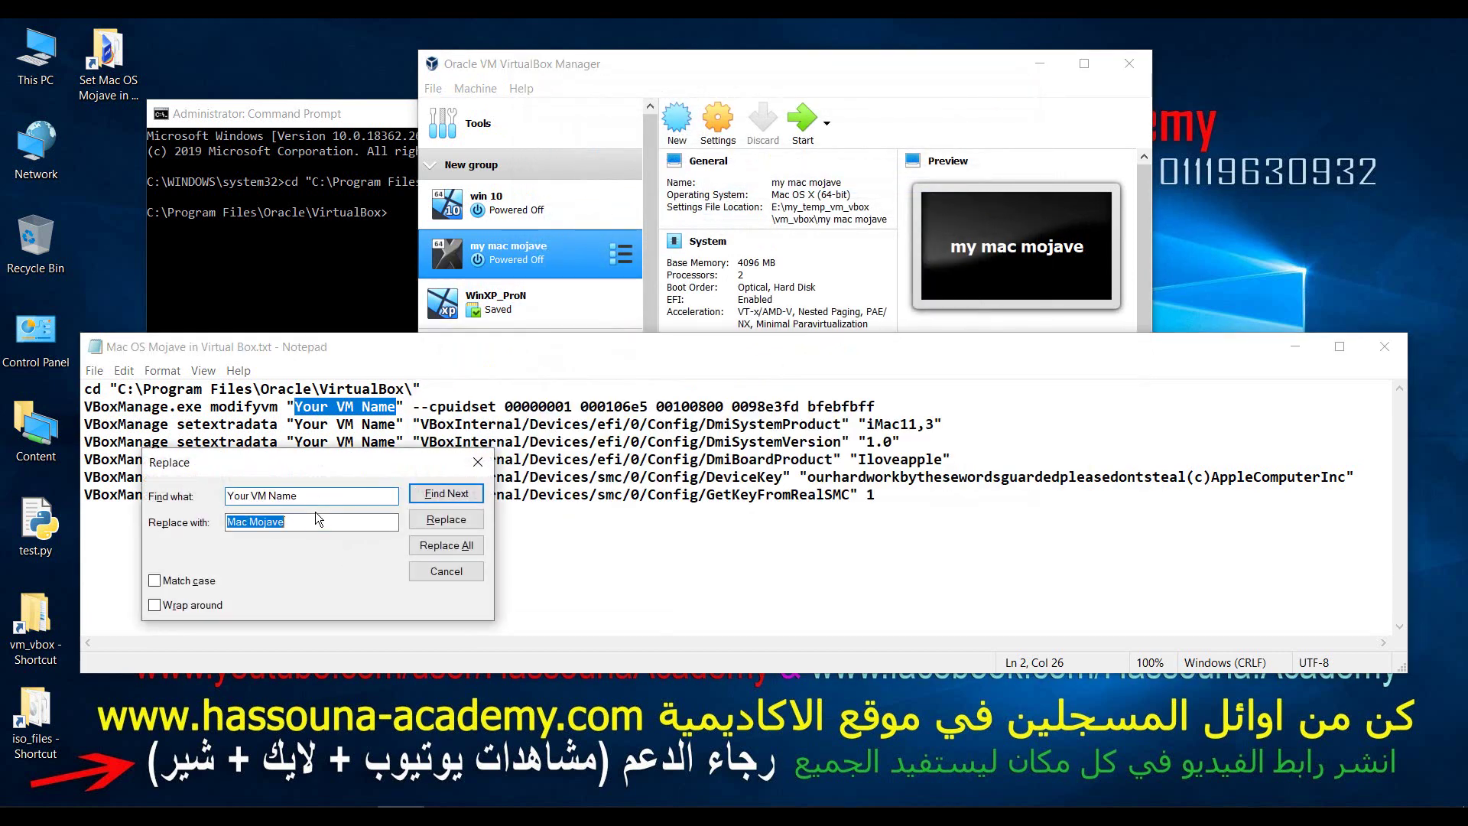
key(ctrl+v)
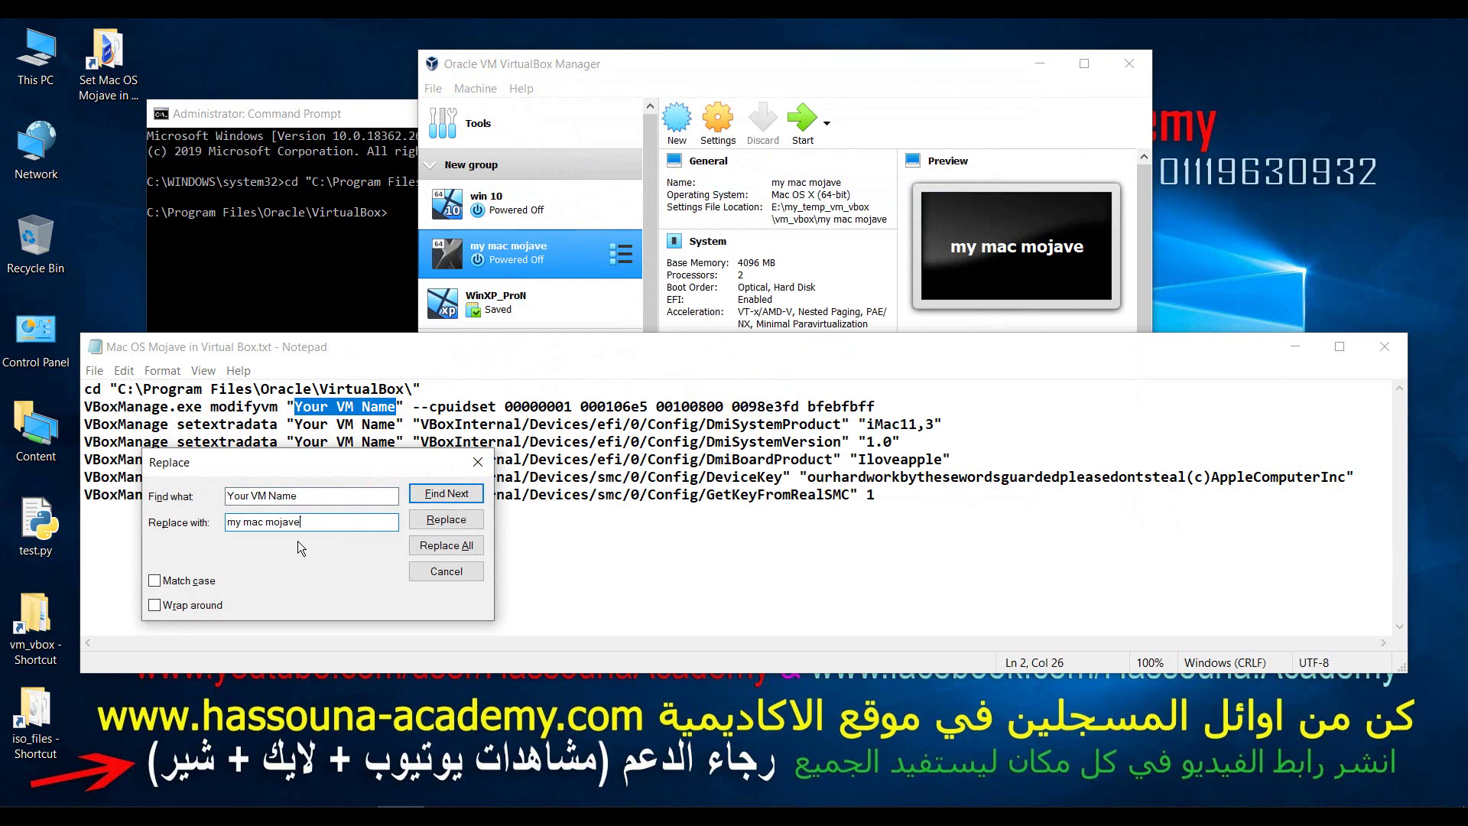
drag(332, 518, 216, 525)
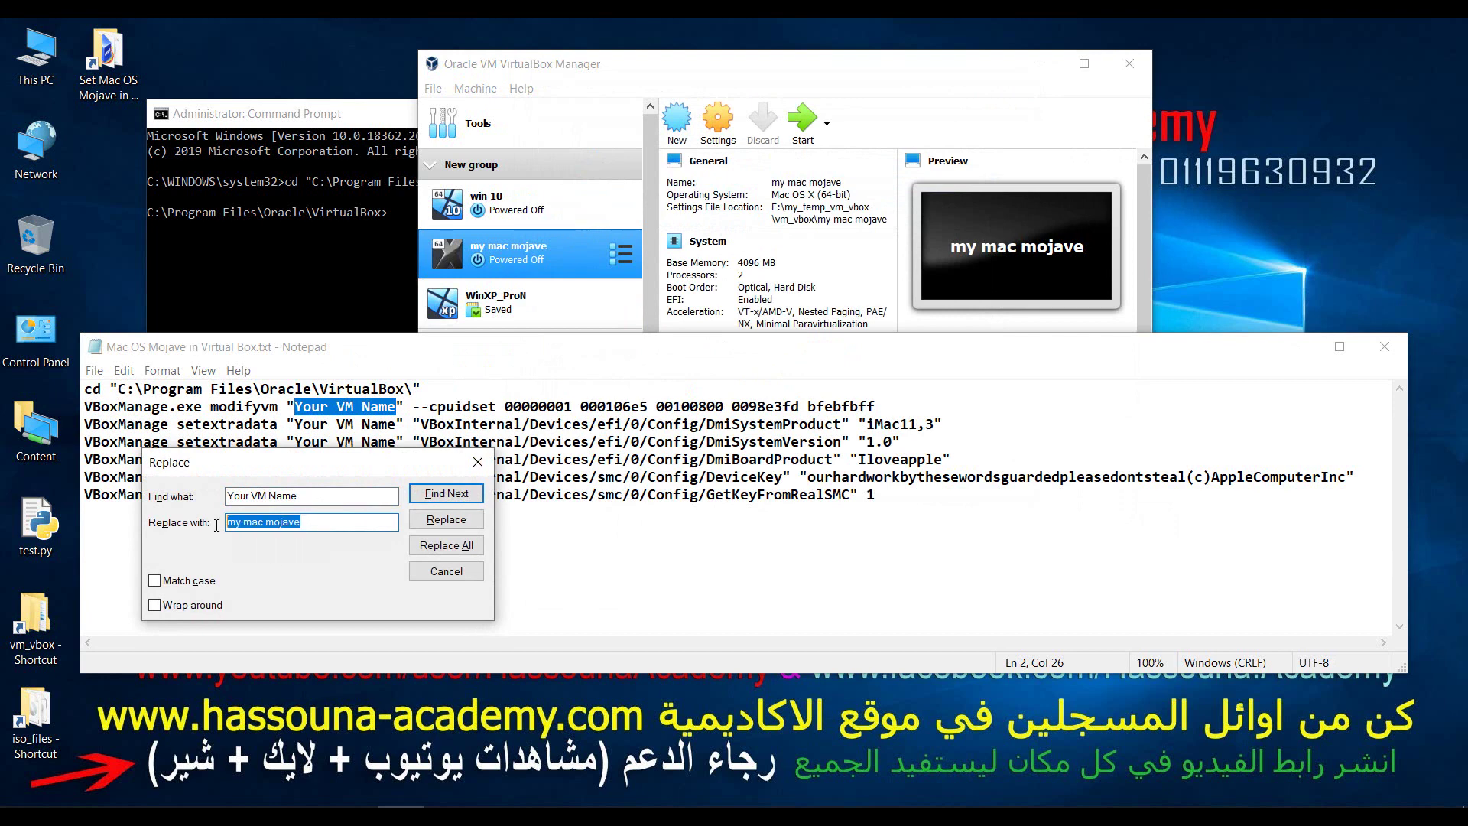
click(442, 547)
click(477, 462)
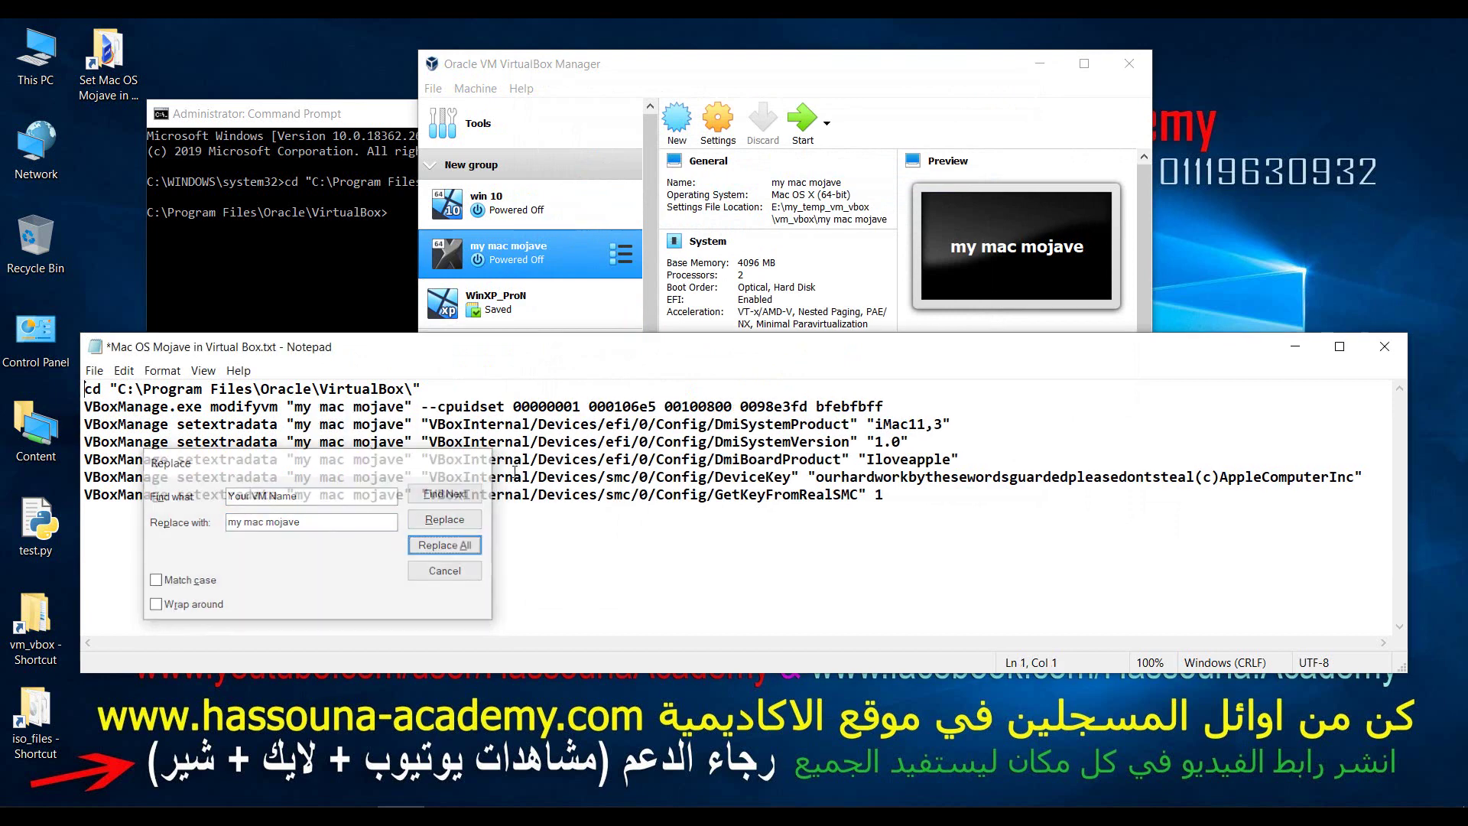
Step: Add a line break after the last command and run all the VBoxManage lines for my mac mojave in the administrator Command Prompt
click(975, 522)
key(Return)
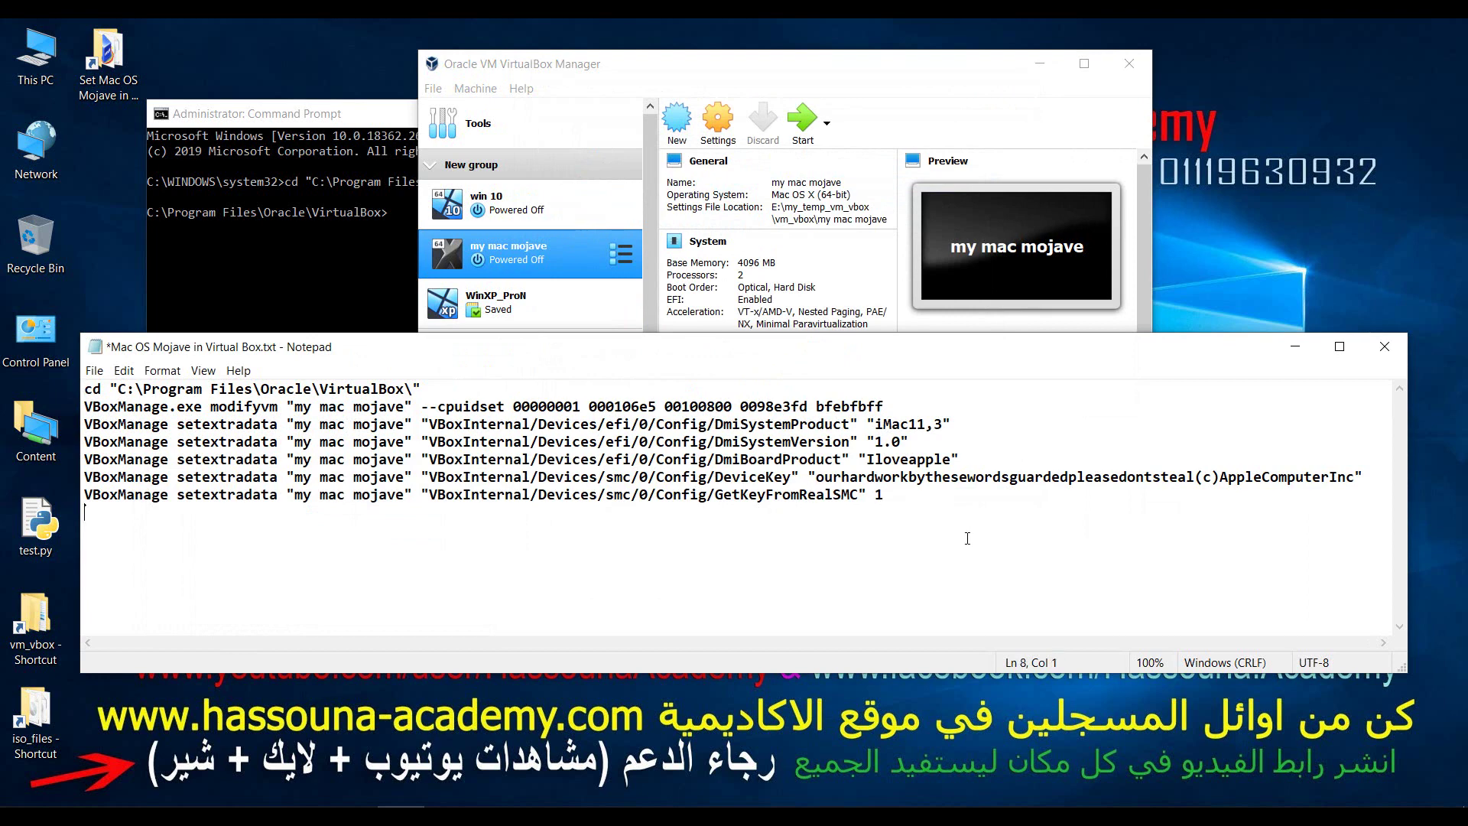
drag(114, 544, 84, 406)
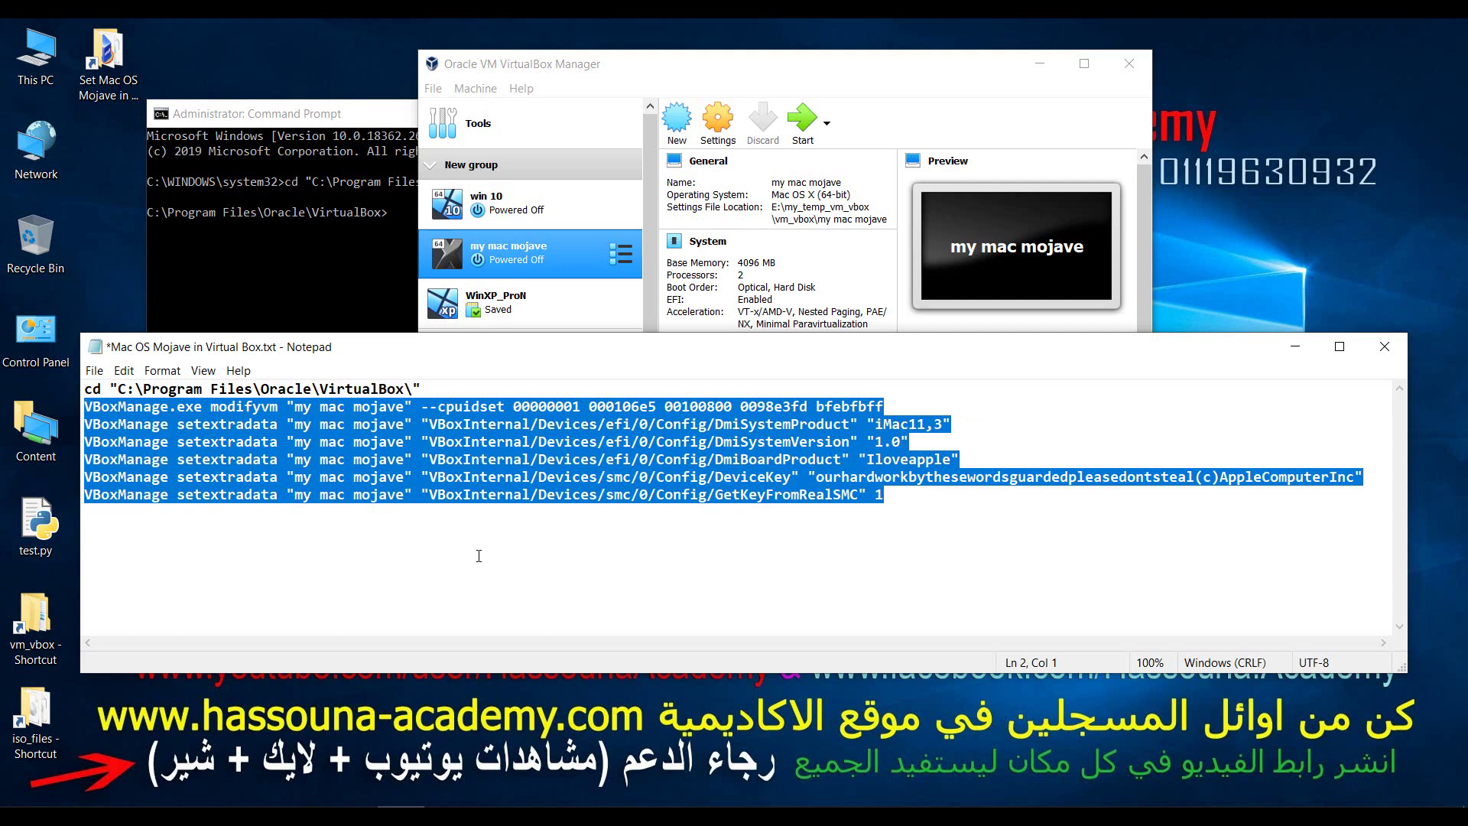
click(359, 113)
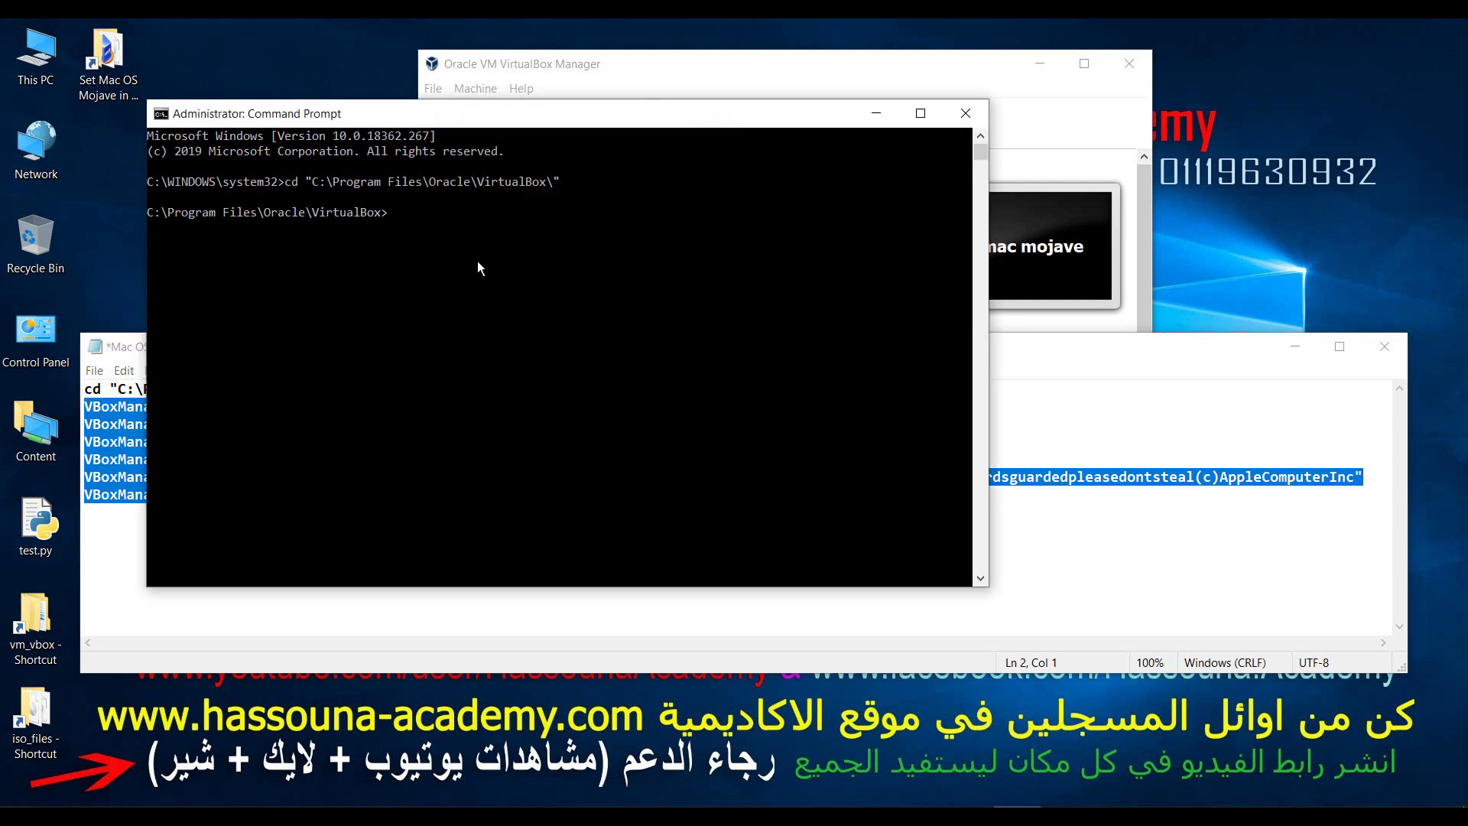
right_click(425, 251)
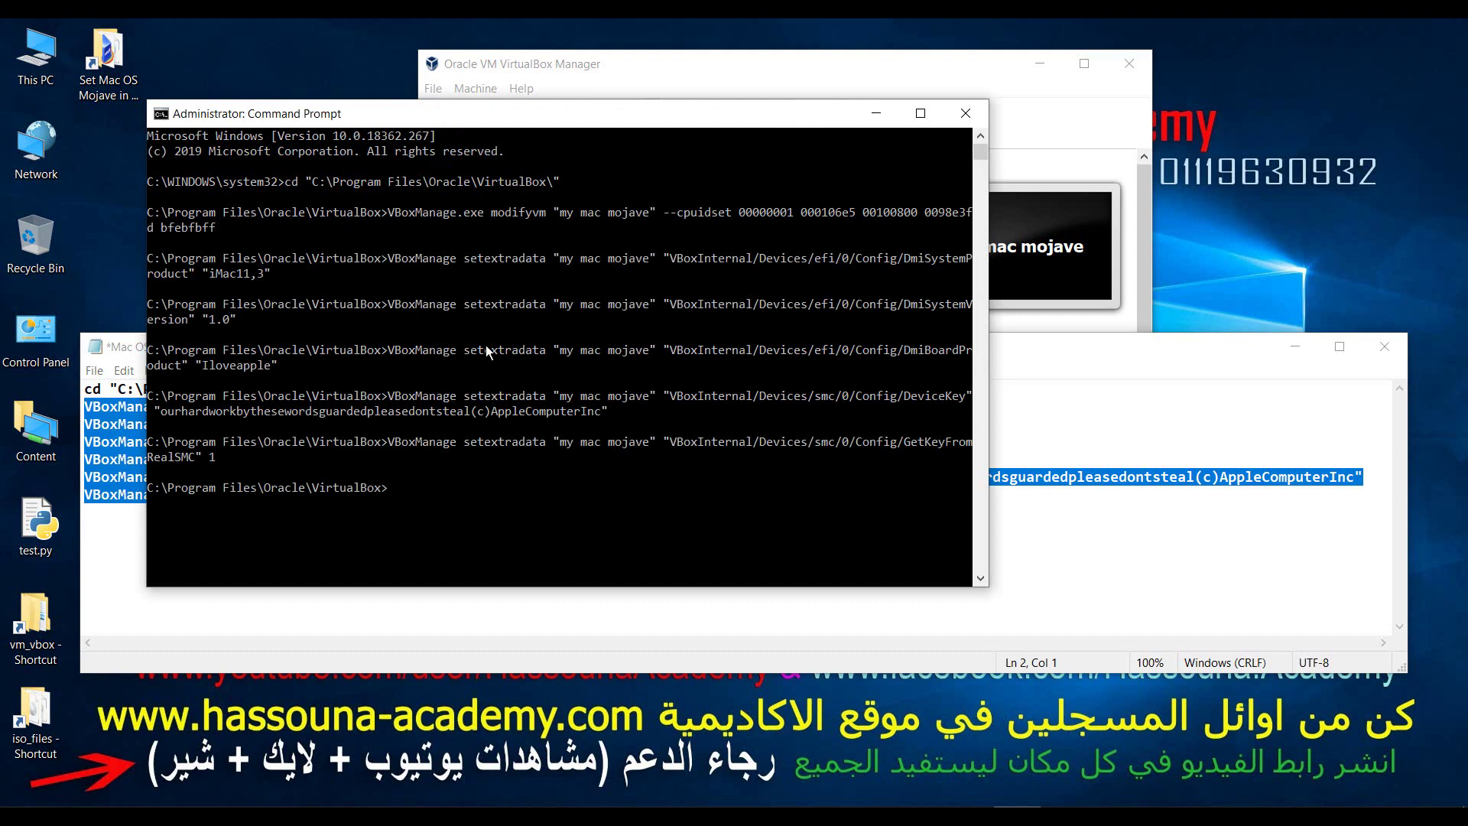
Step: Close the Command Prompt and the text file without saving its changes, and minimize VirtualBox Manager
click(1113, 476)
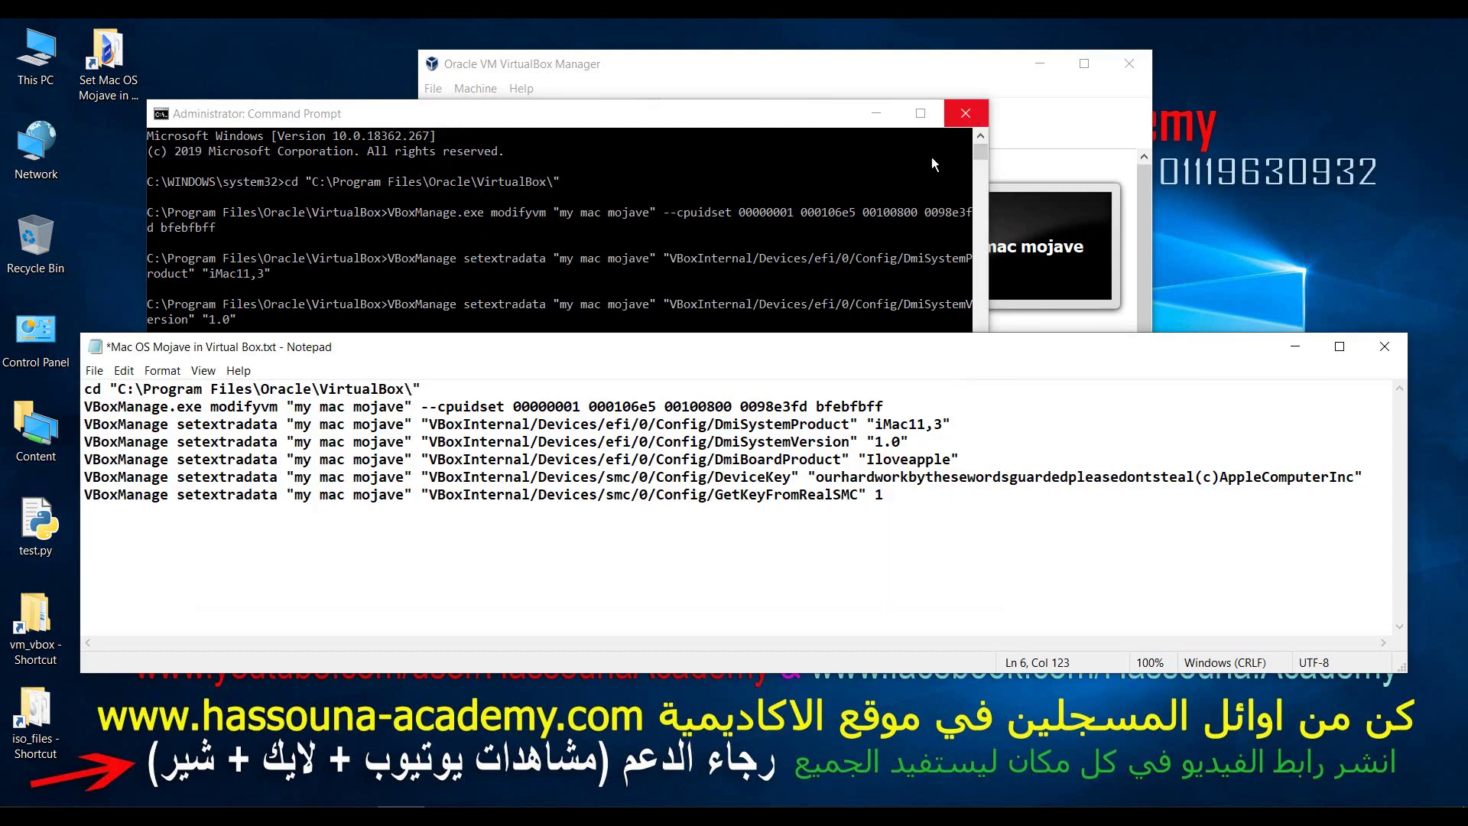
click(967, 113)
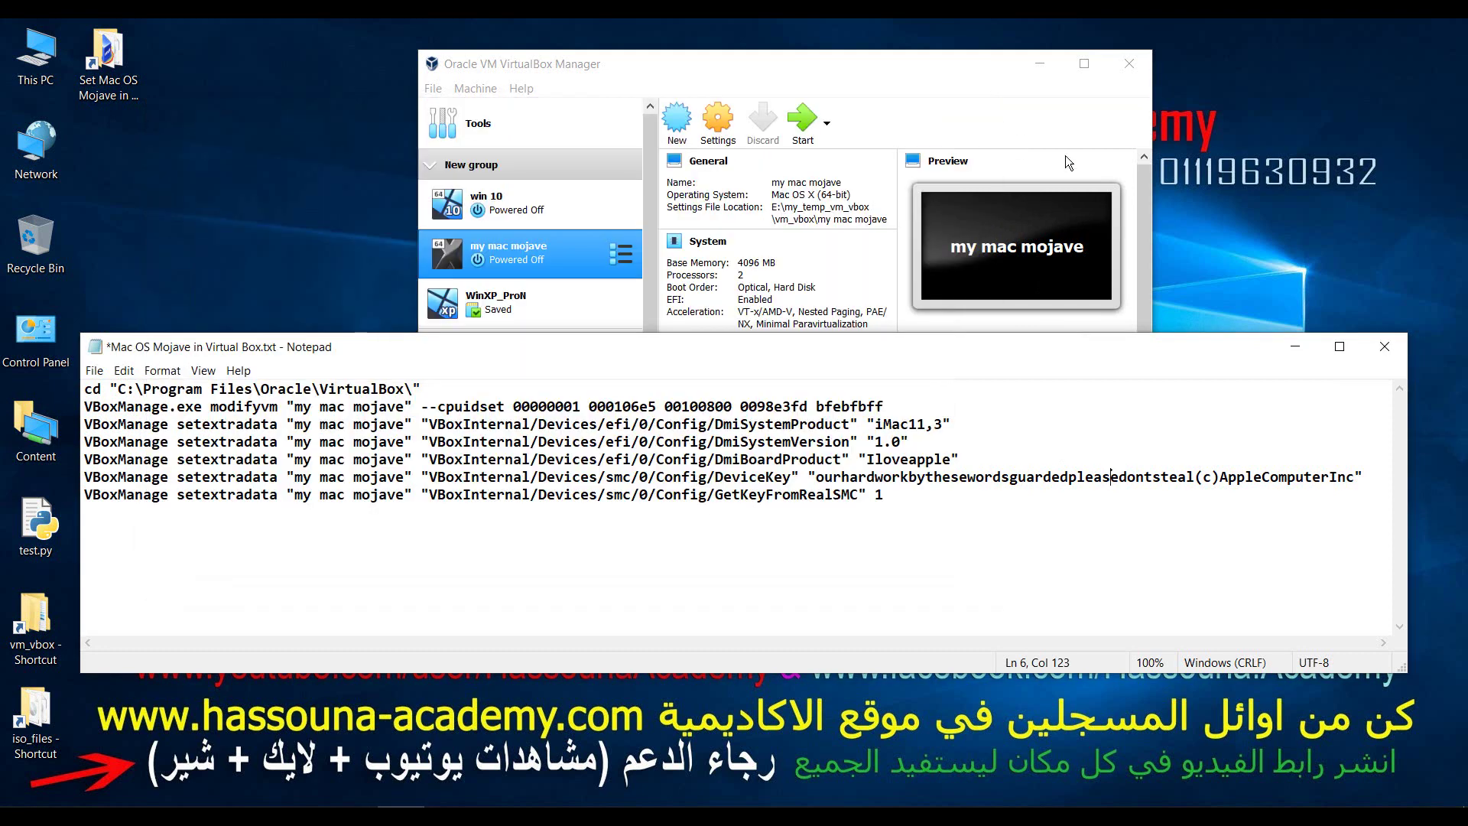
click(1384, 347)
click(756, 455)
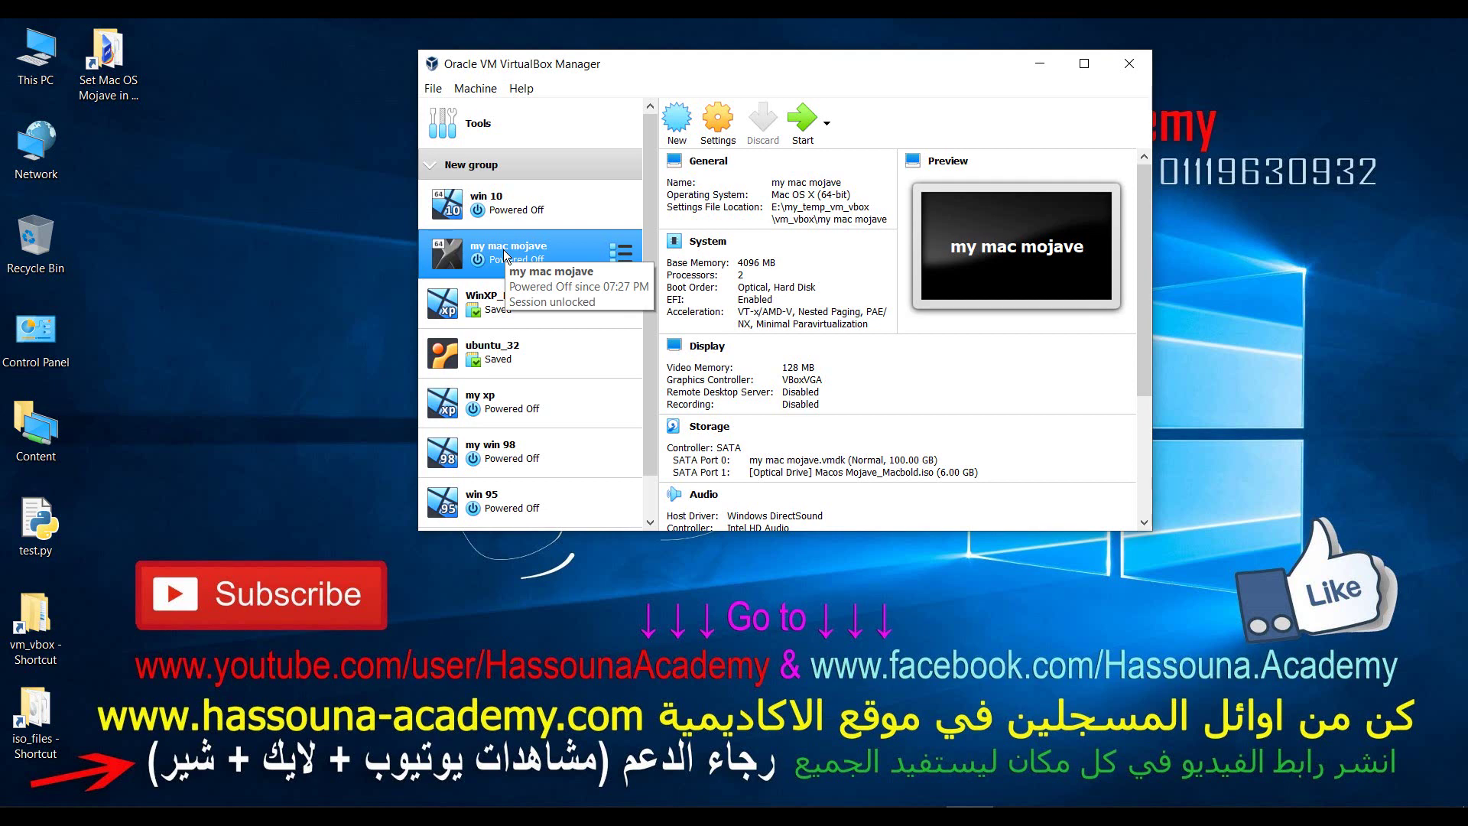
click(1040, 63)
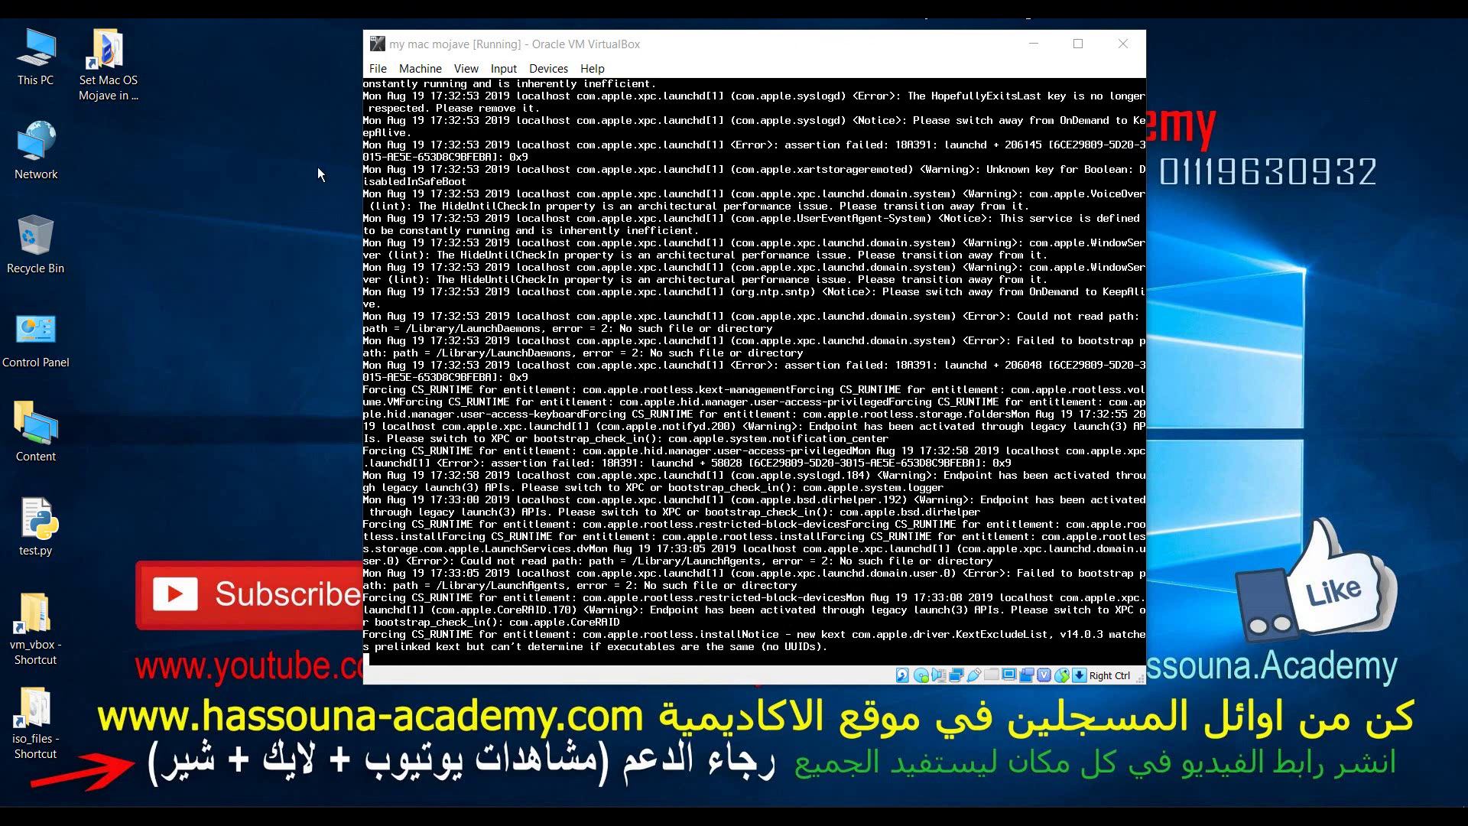
Step: Open the Set Mac OS Mojave in Virtual Box folder and examine all the files in its Boot for MAC subfolder
double_click(89, 67)
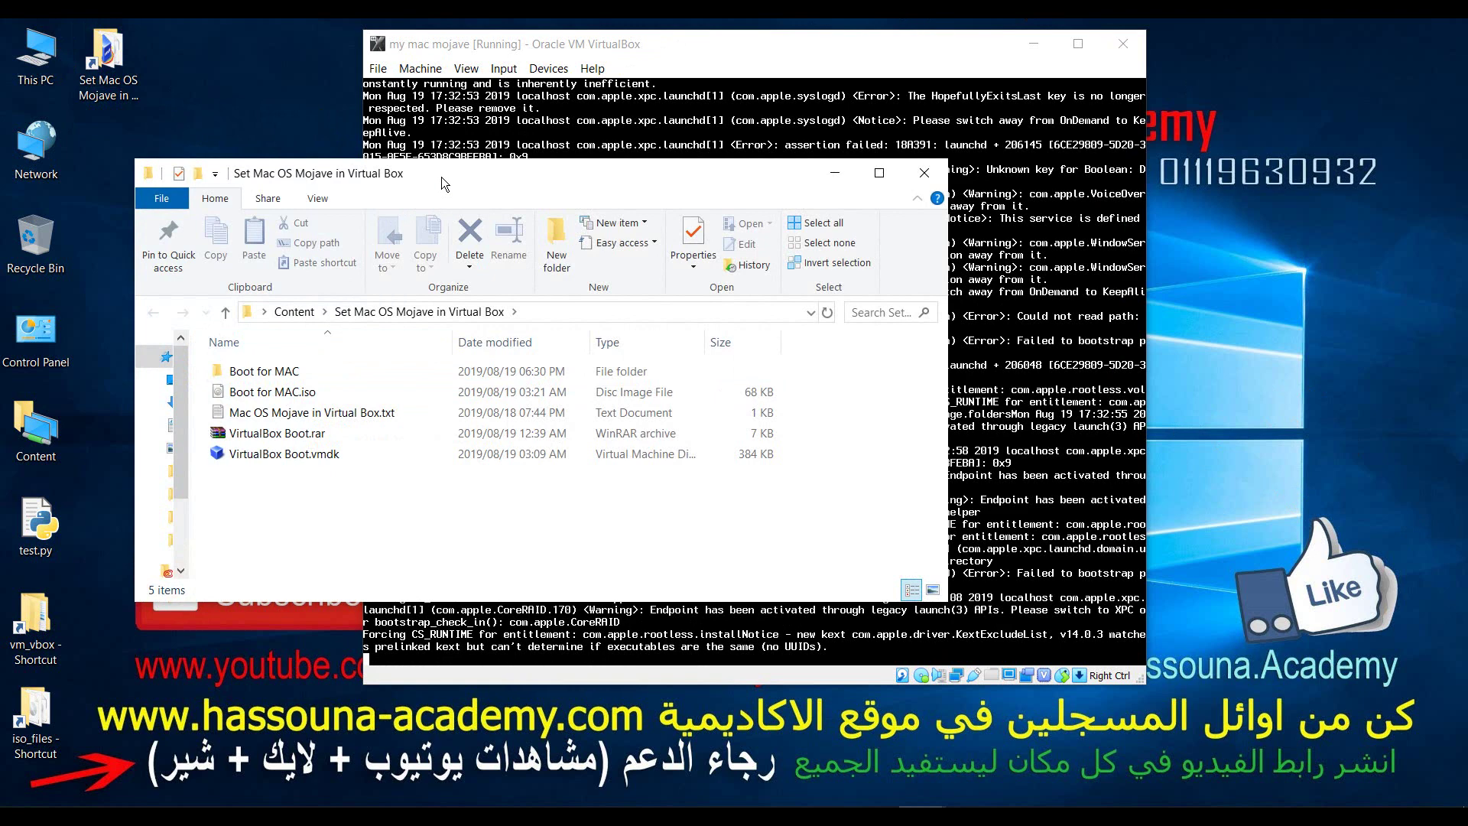
click(268, 373)
double_click(267, 373)
key(ctrl+a)
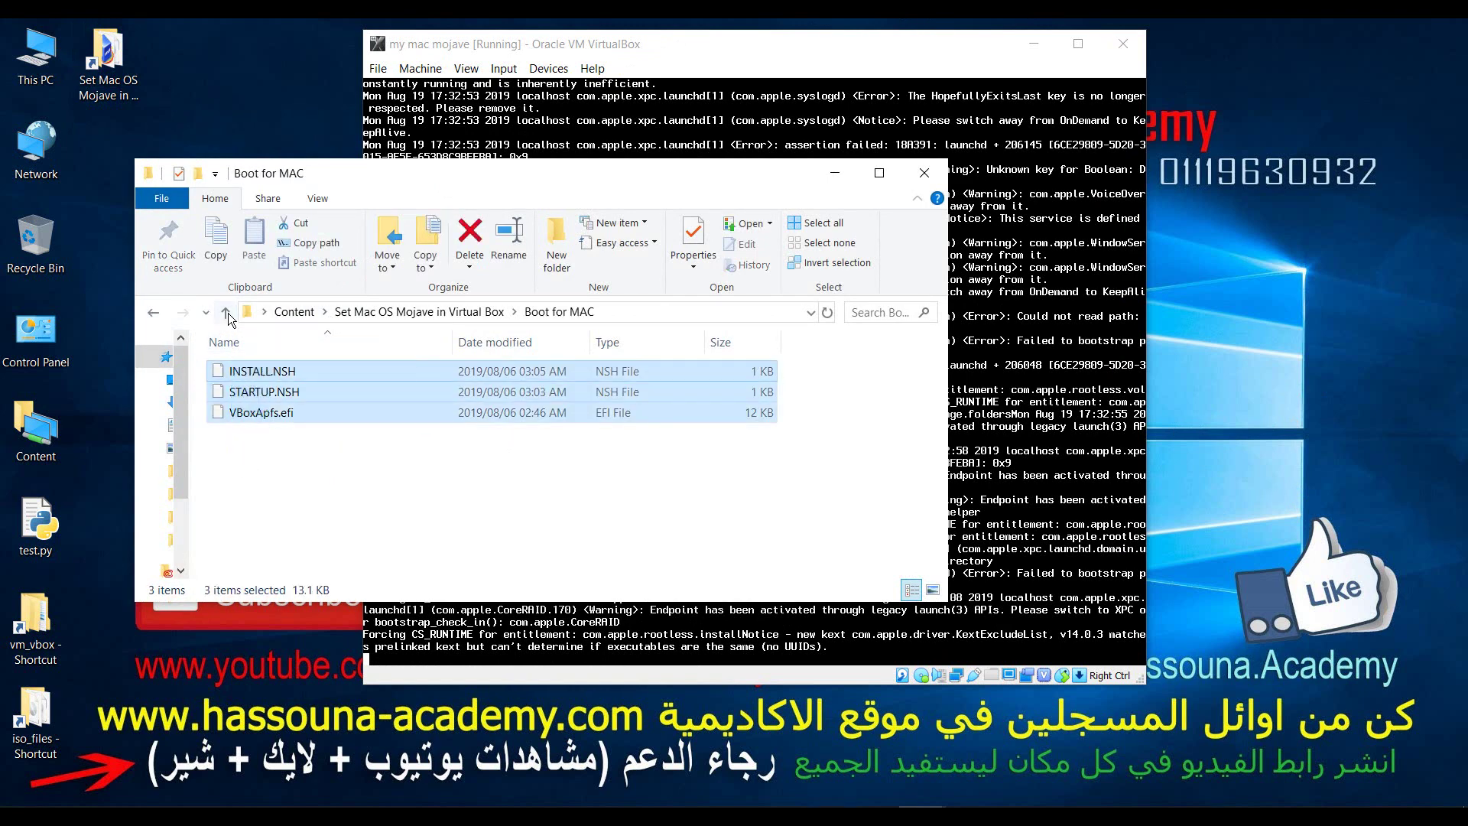
Step: Return to the parent folder, examine Boot for MAC.iso and VirtualBox Boot.vmdk, and minimize the folder window
key(alt+Left)
click(298, 392)
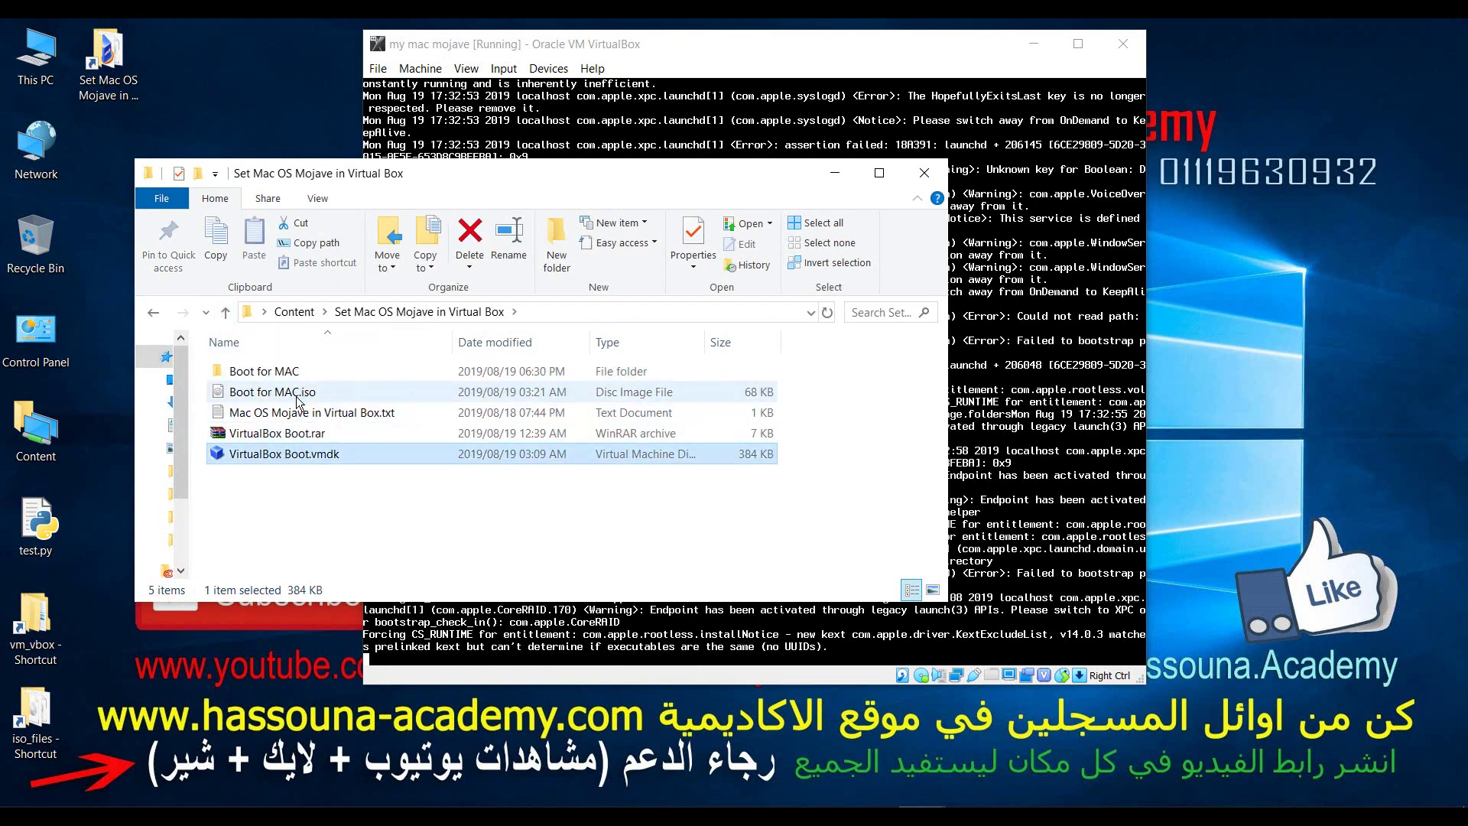
click(296, 454)
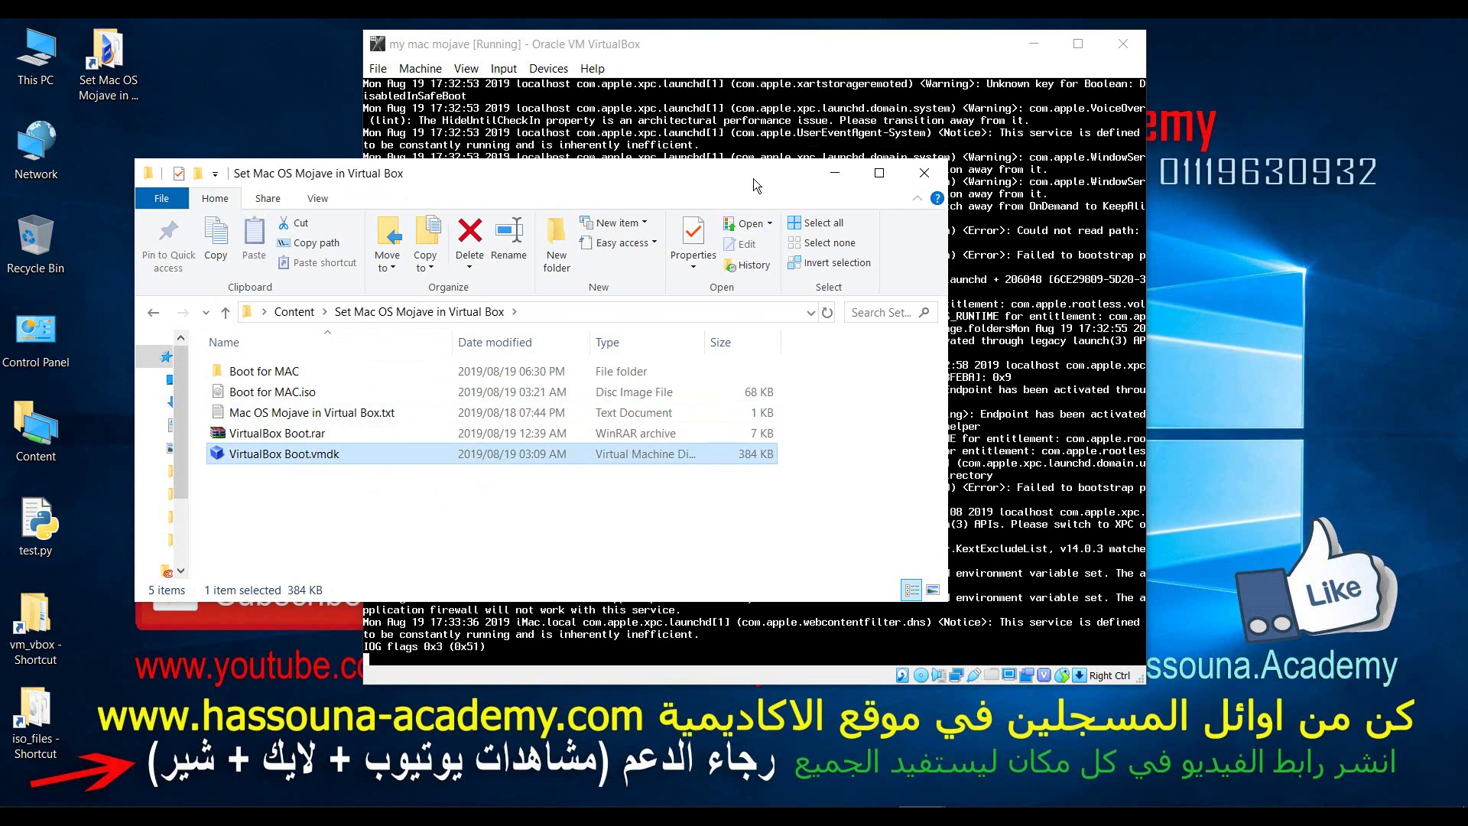
click(839, 176)
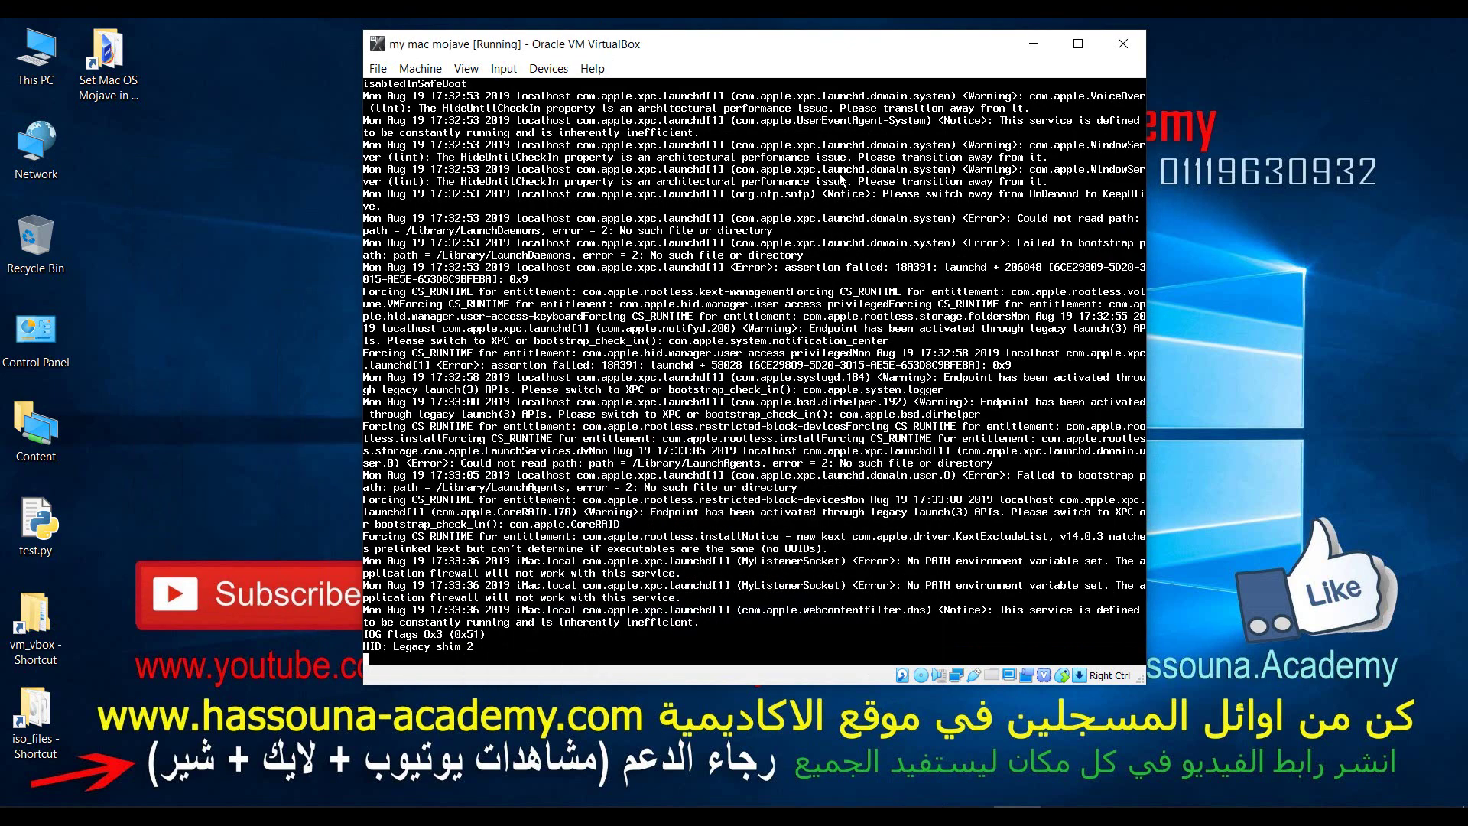
click(1261, 280)
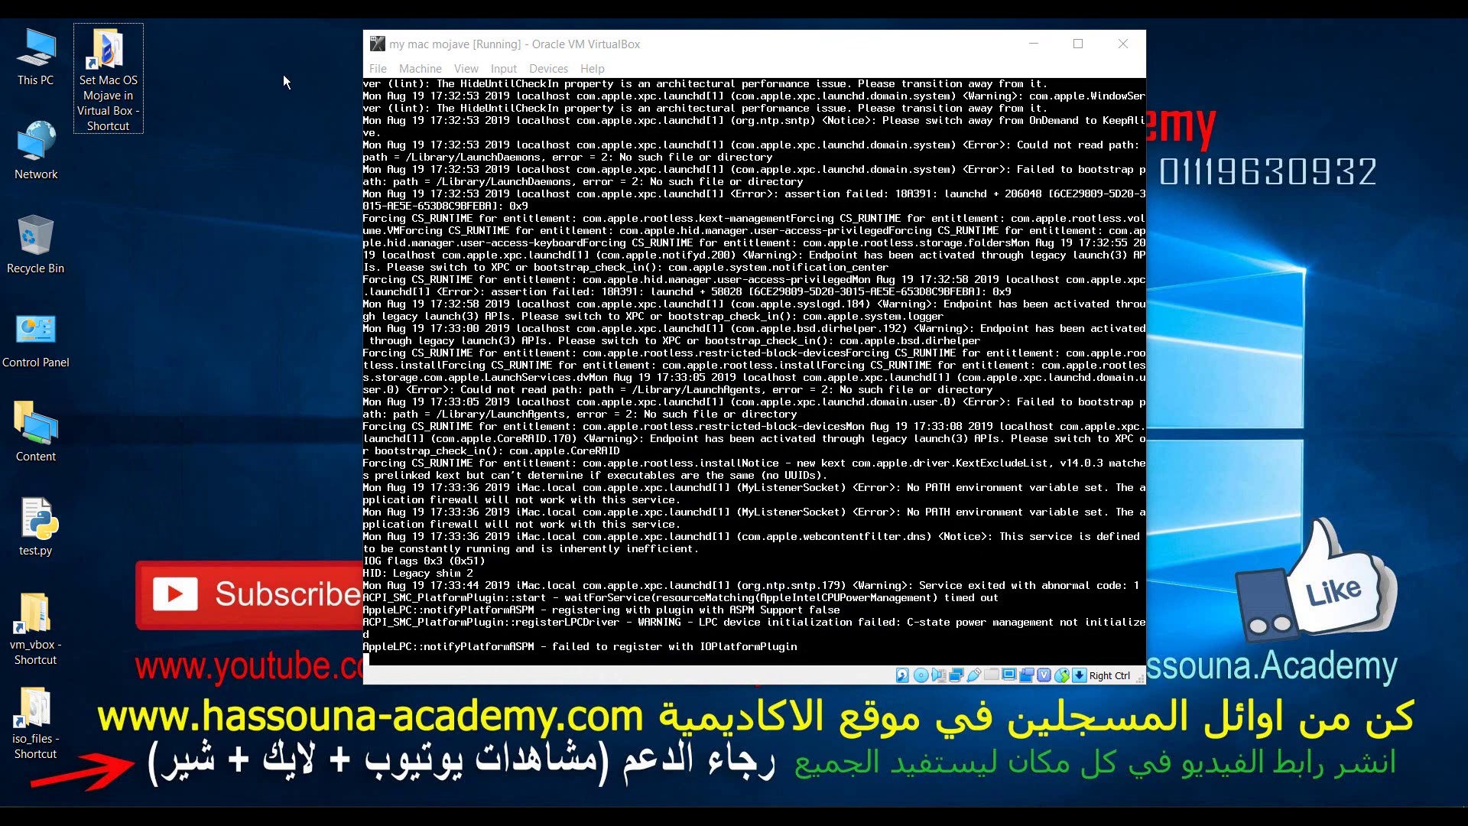
Step: Reopen the Set Mac OS Mojave in Virtual Box folder and review its boot files alongside the booting my mac mojave machine
double_click(120, 58)
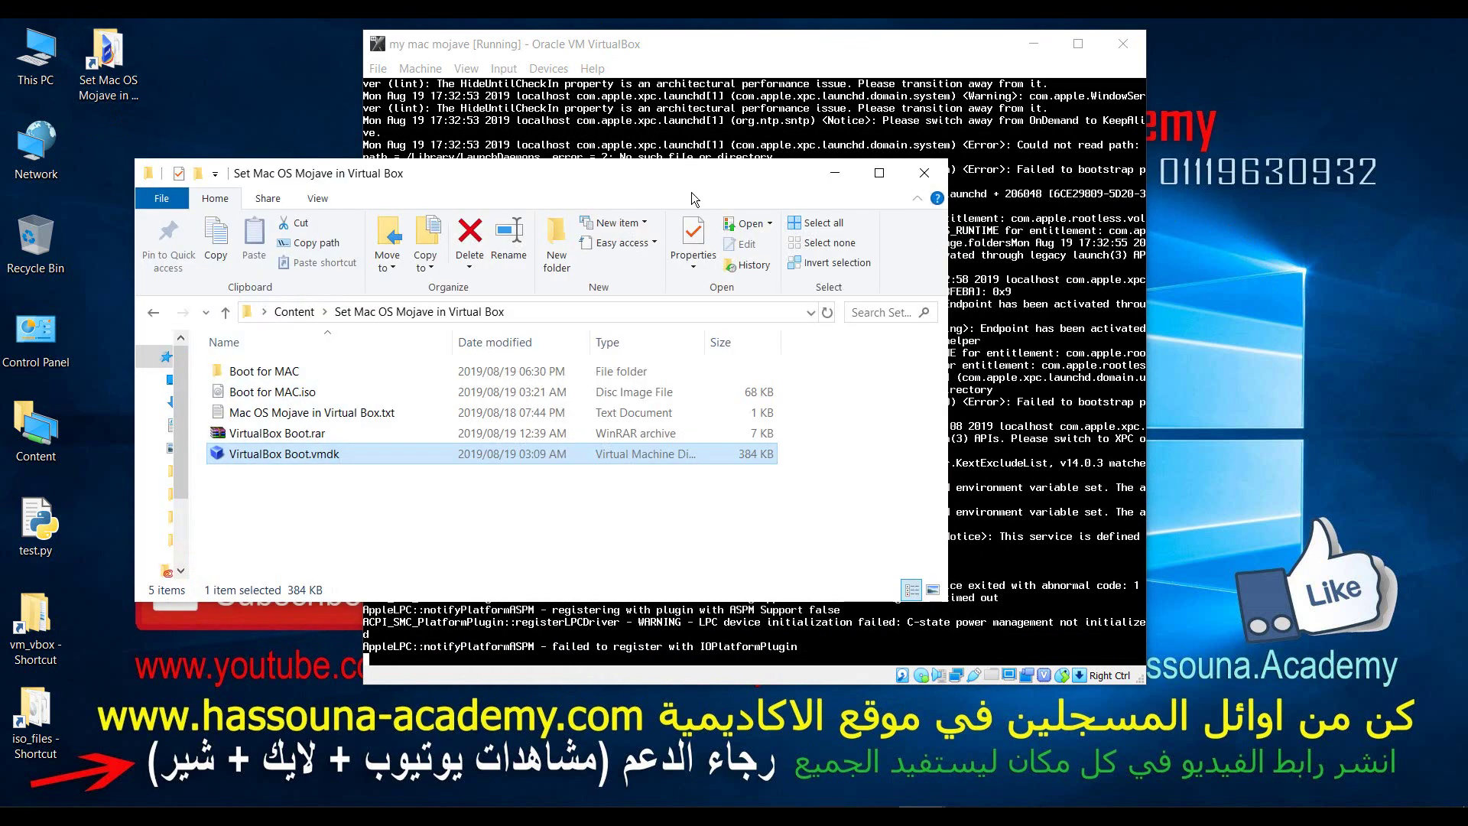
mouse_move(660, 164)
mouse_down()
mouse_move(633, 138)
mouse_move(650, 163)
mouse_up()
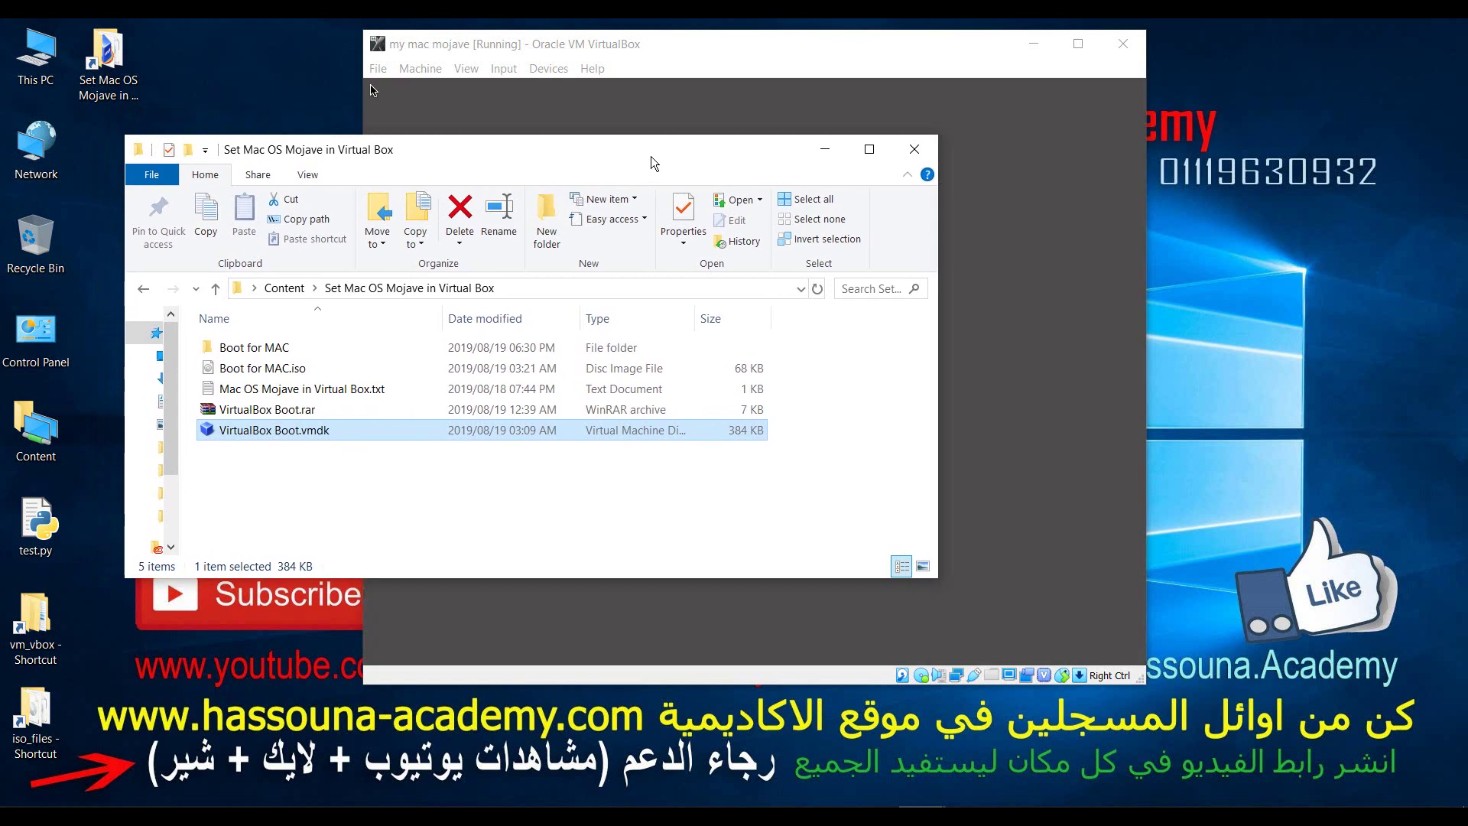
click(700, 46)
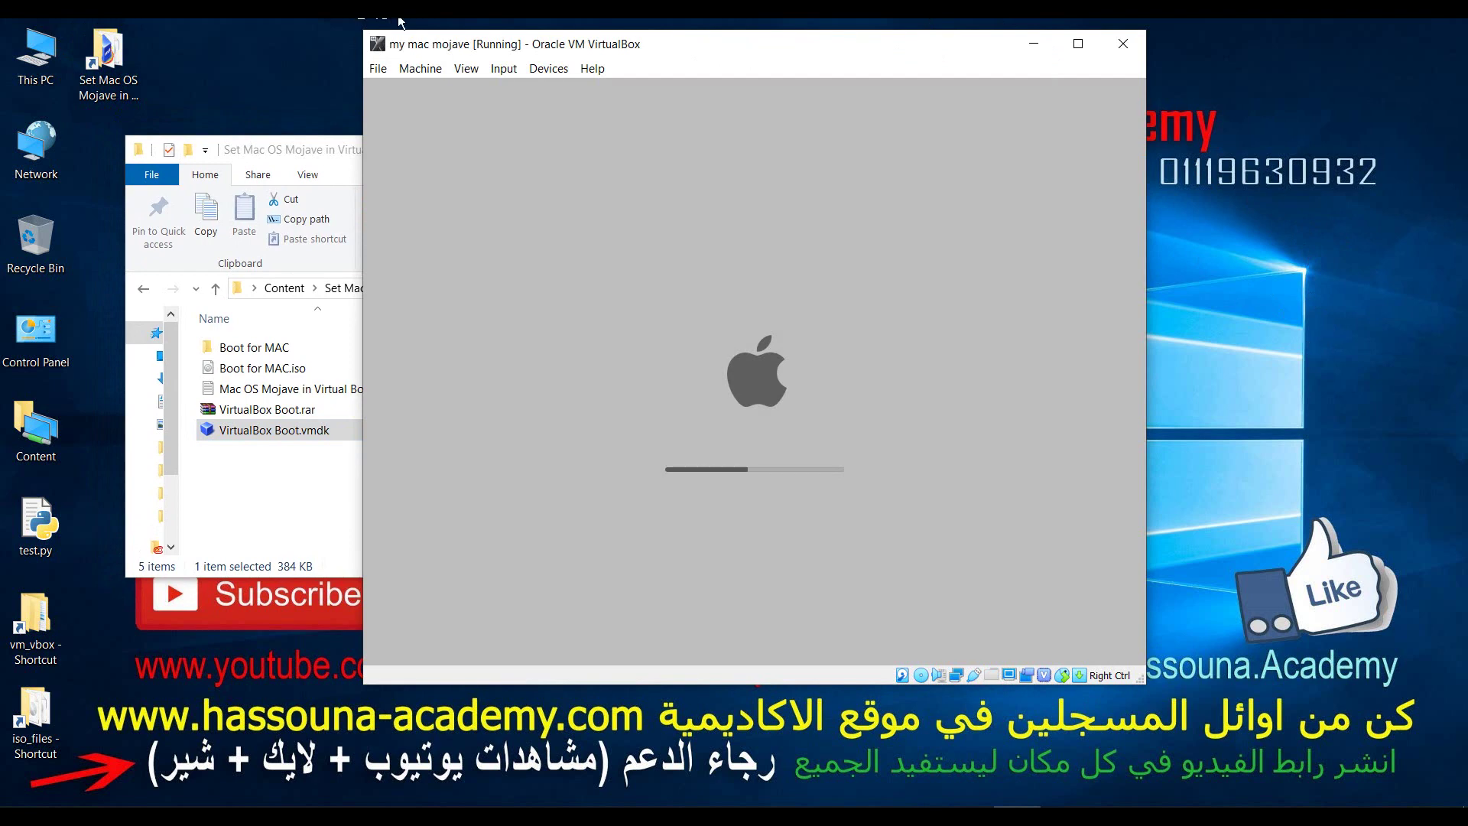
click(304, 145)
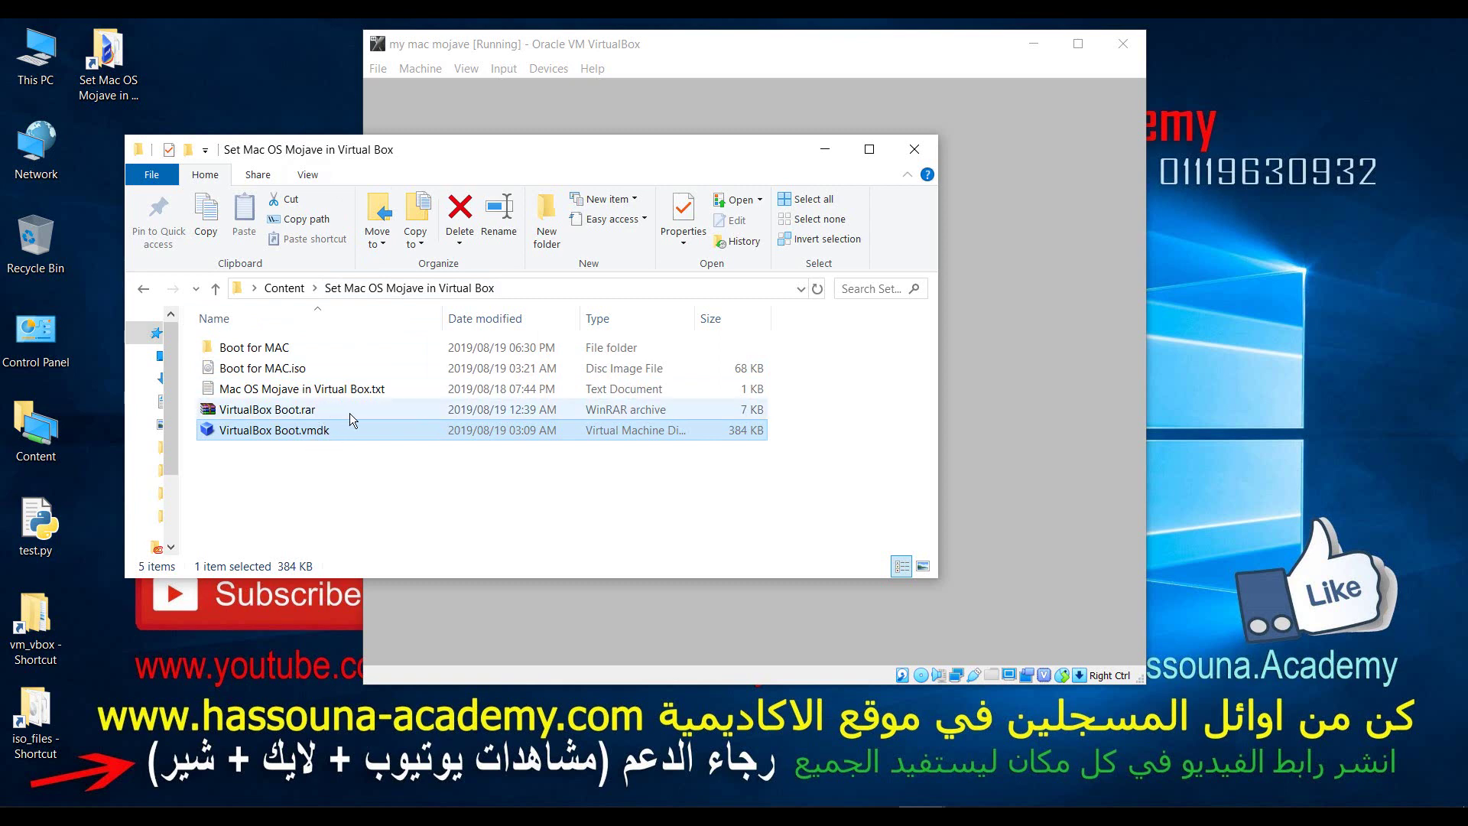
click(605, 49)
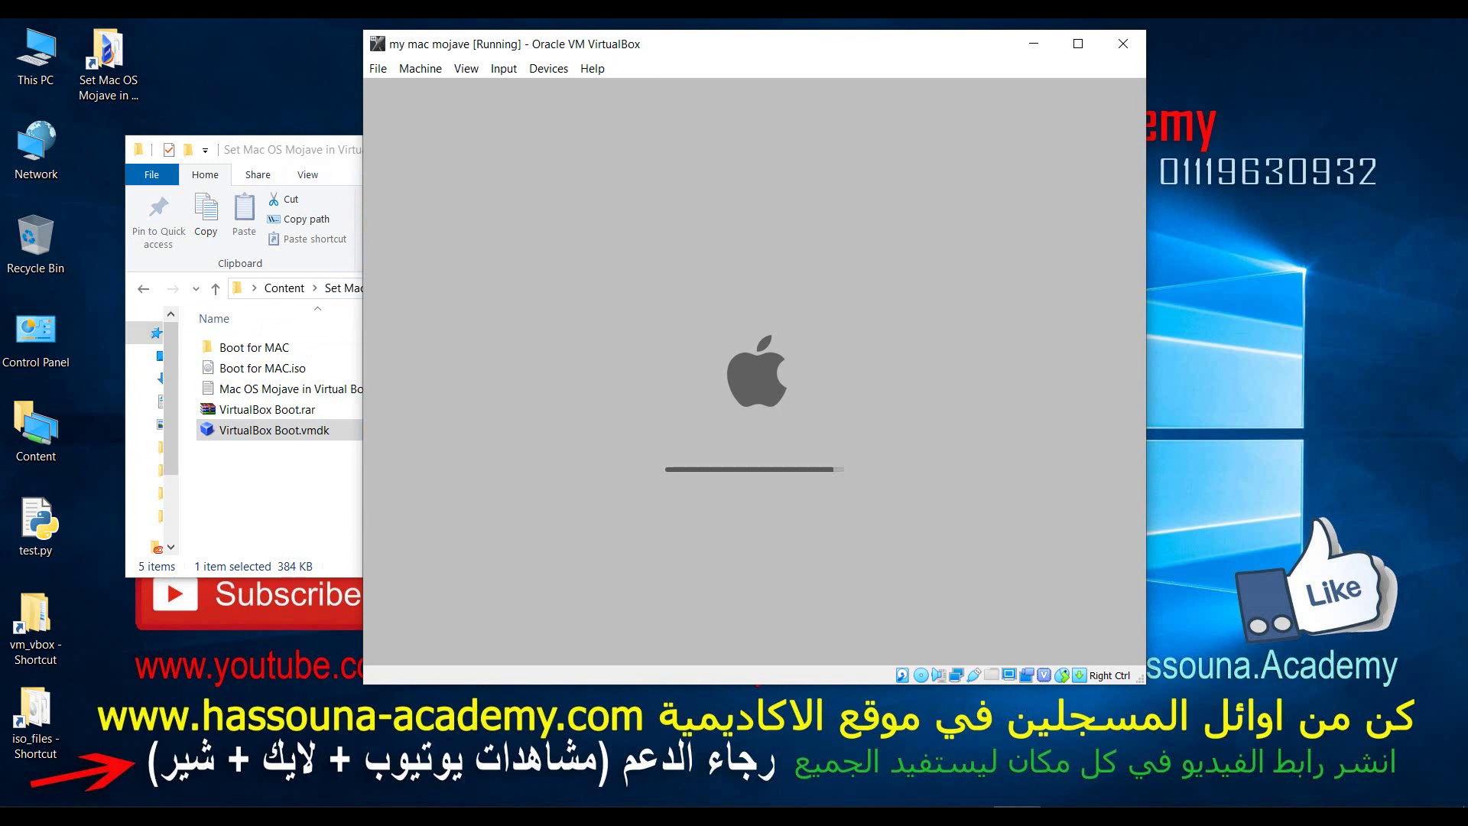
click(312, 151)
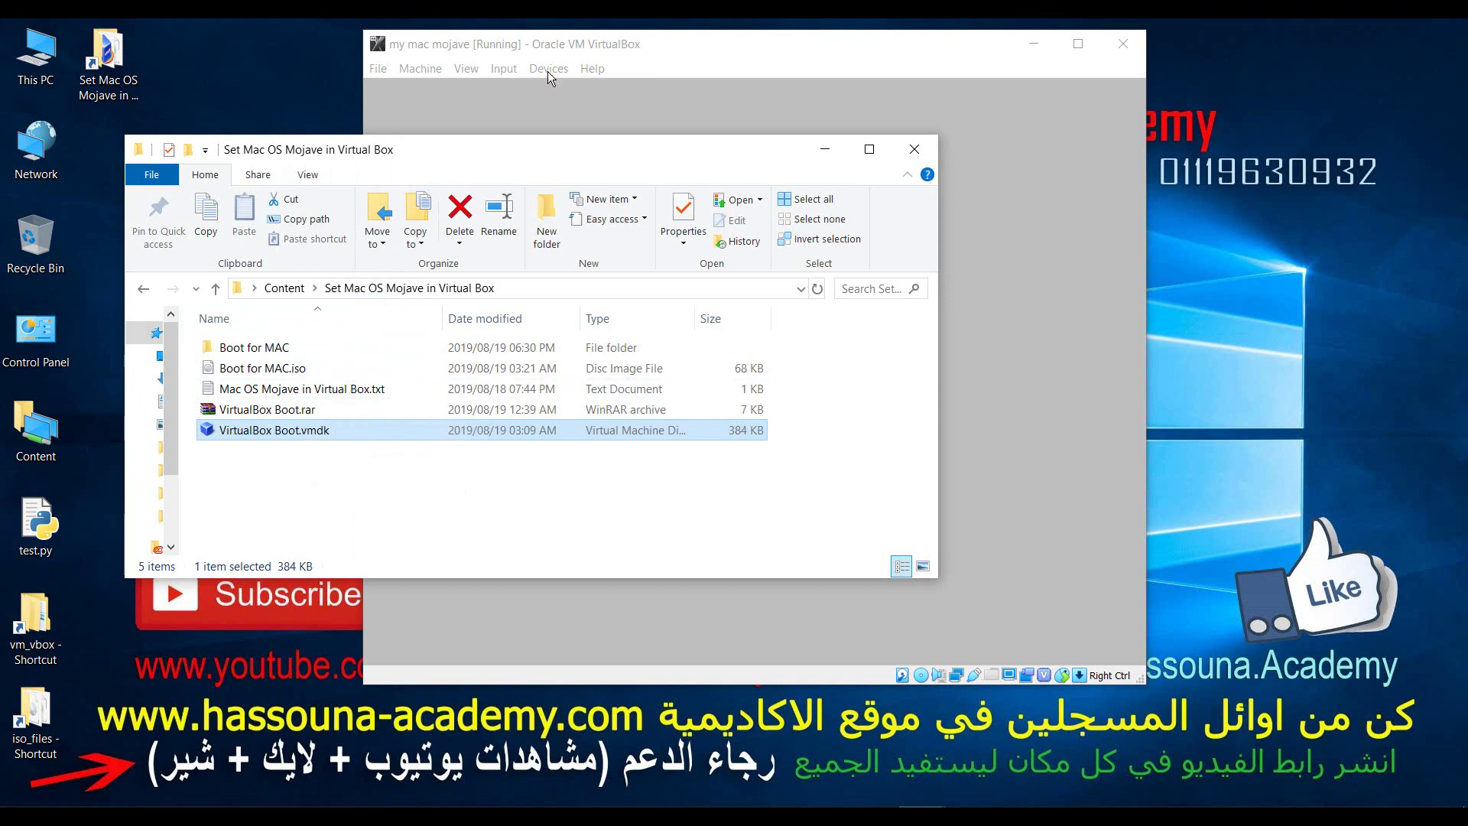
Step: Examine the Macos Mojave ISO attached in the storage settings of my mac mojave, and close the settings without changes
click(684, 46)
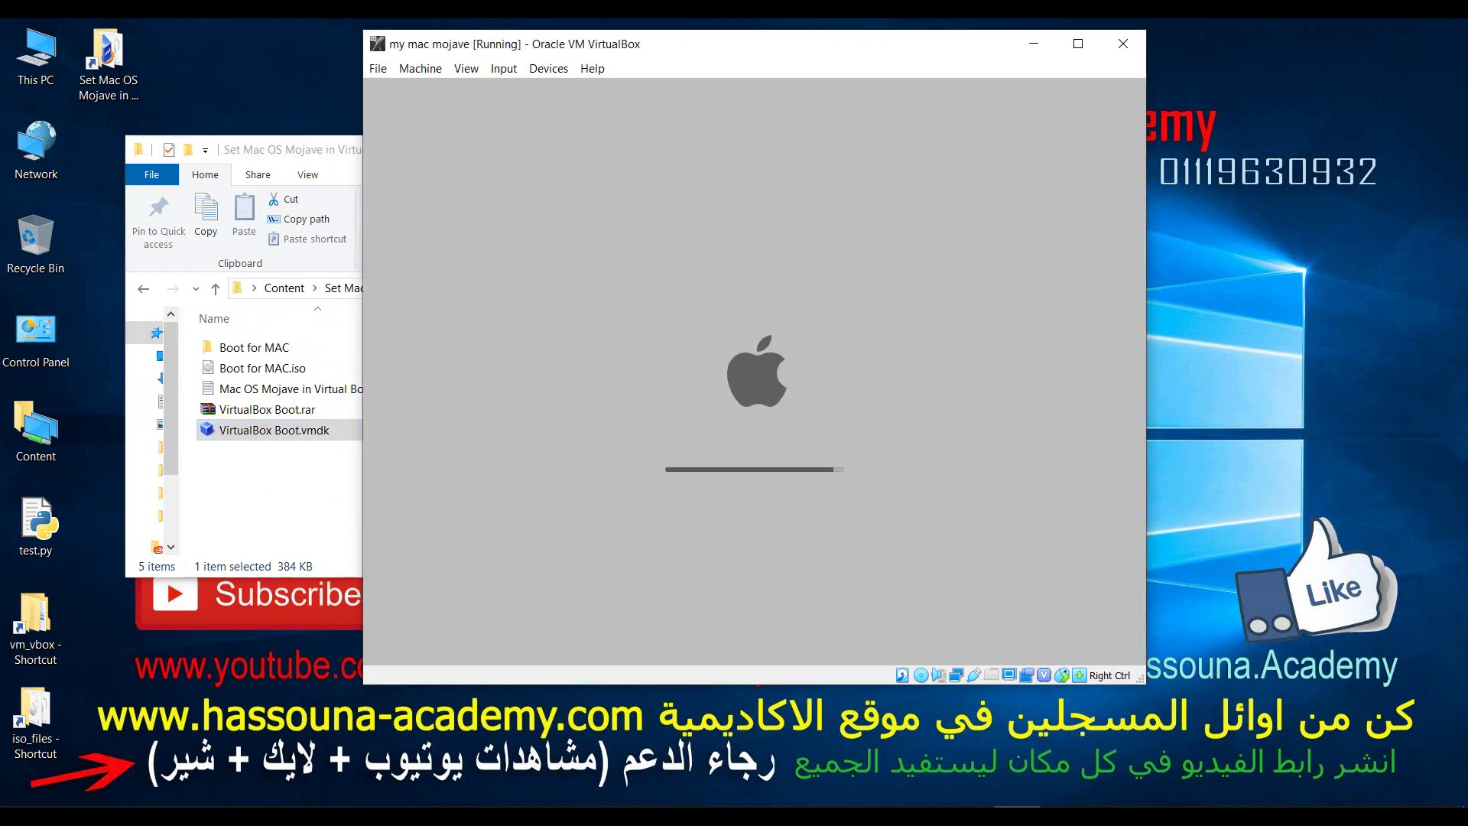
click(535, 69)
mouse_move(490, 73)
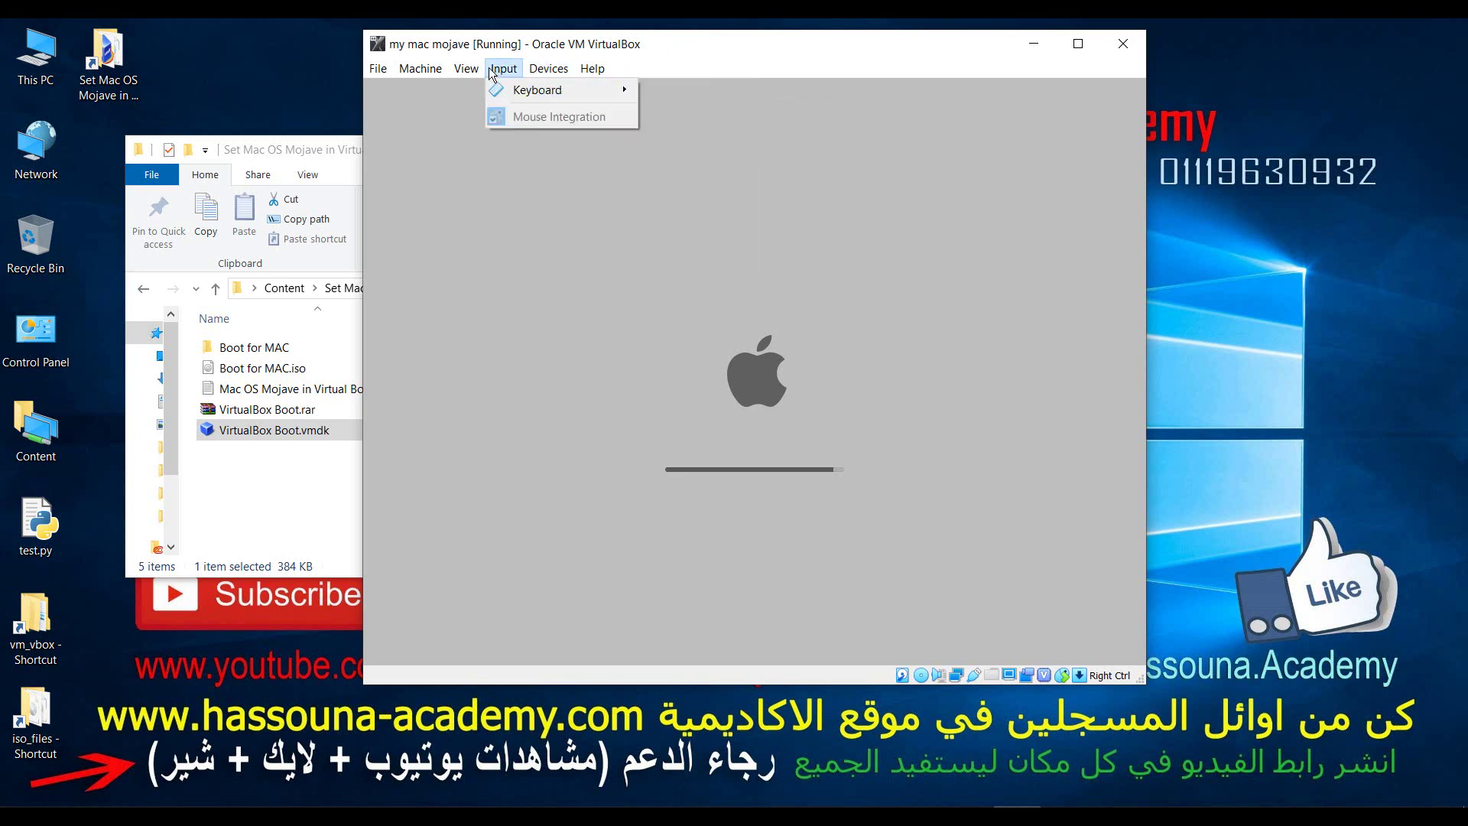
click(442, 88)
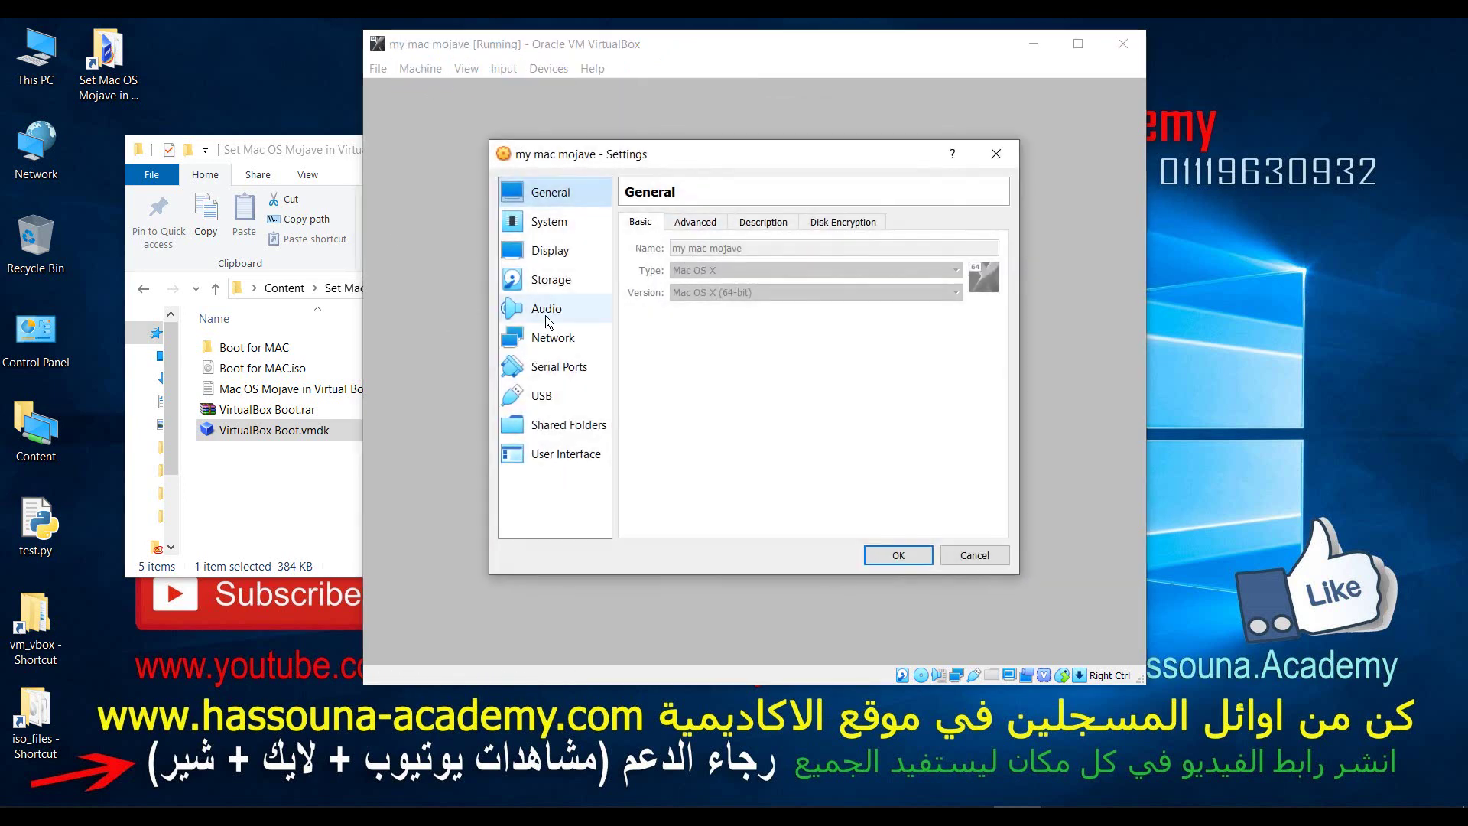
click(549, 280)
click(698, 287)
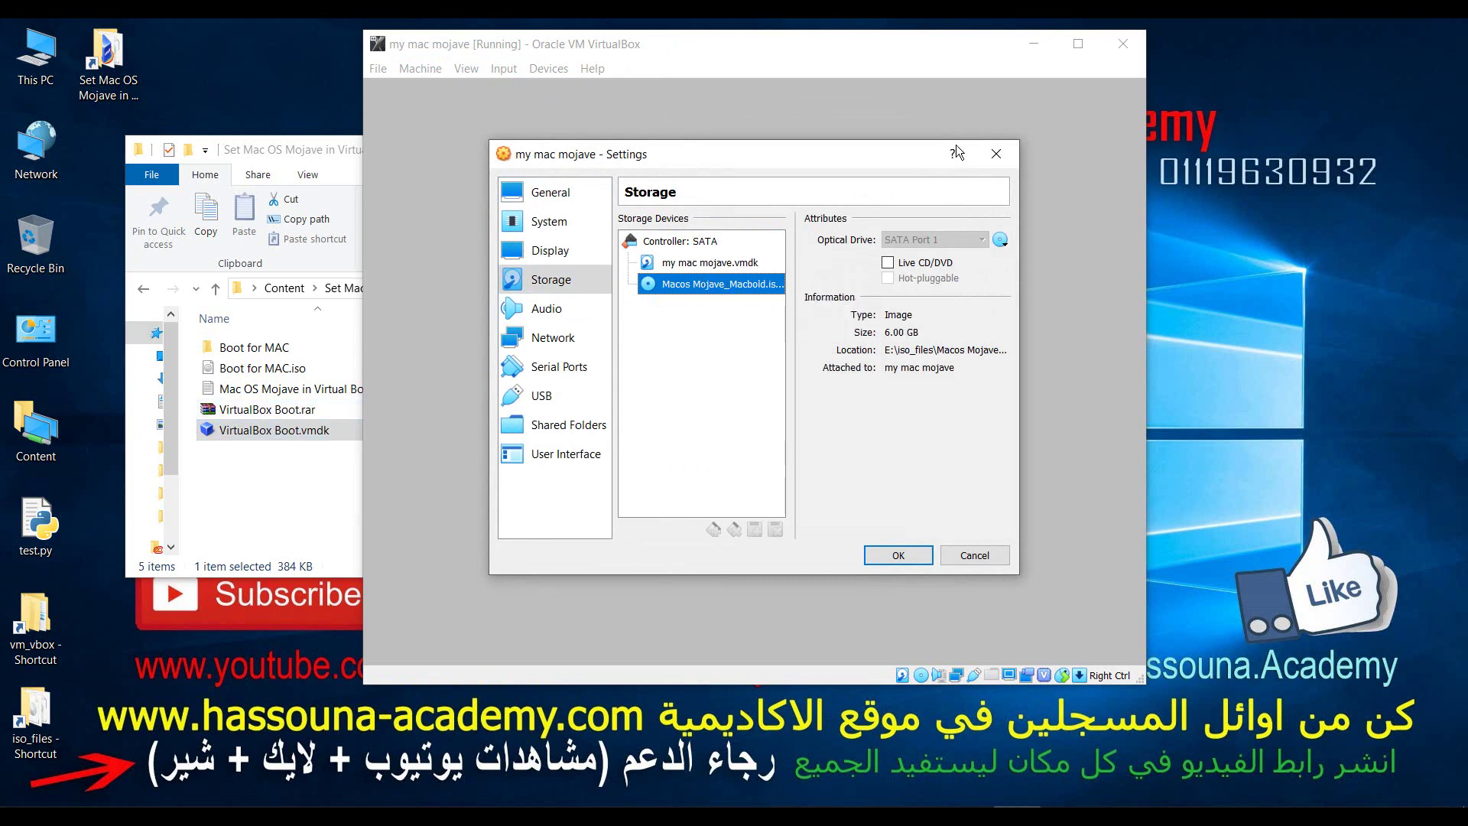
click(996, 152)
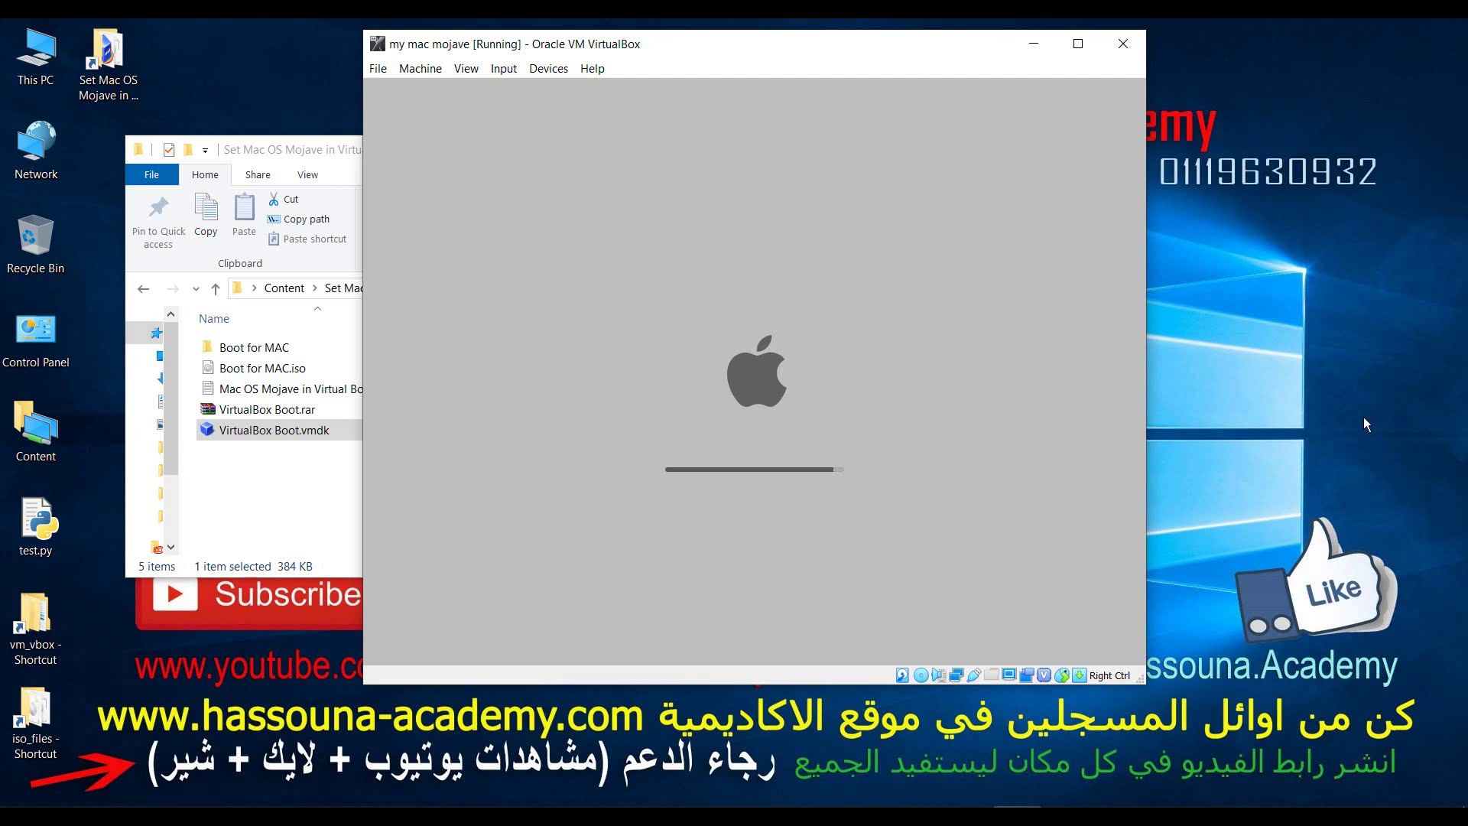
Step: Check the VirtualBox Boot files in the Set Mac OS Mojave in Virtual Box folder and close the folder window
click(253, 430)
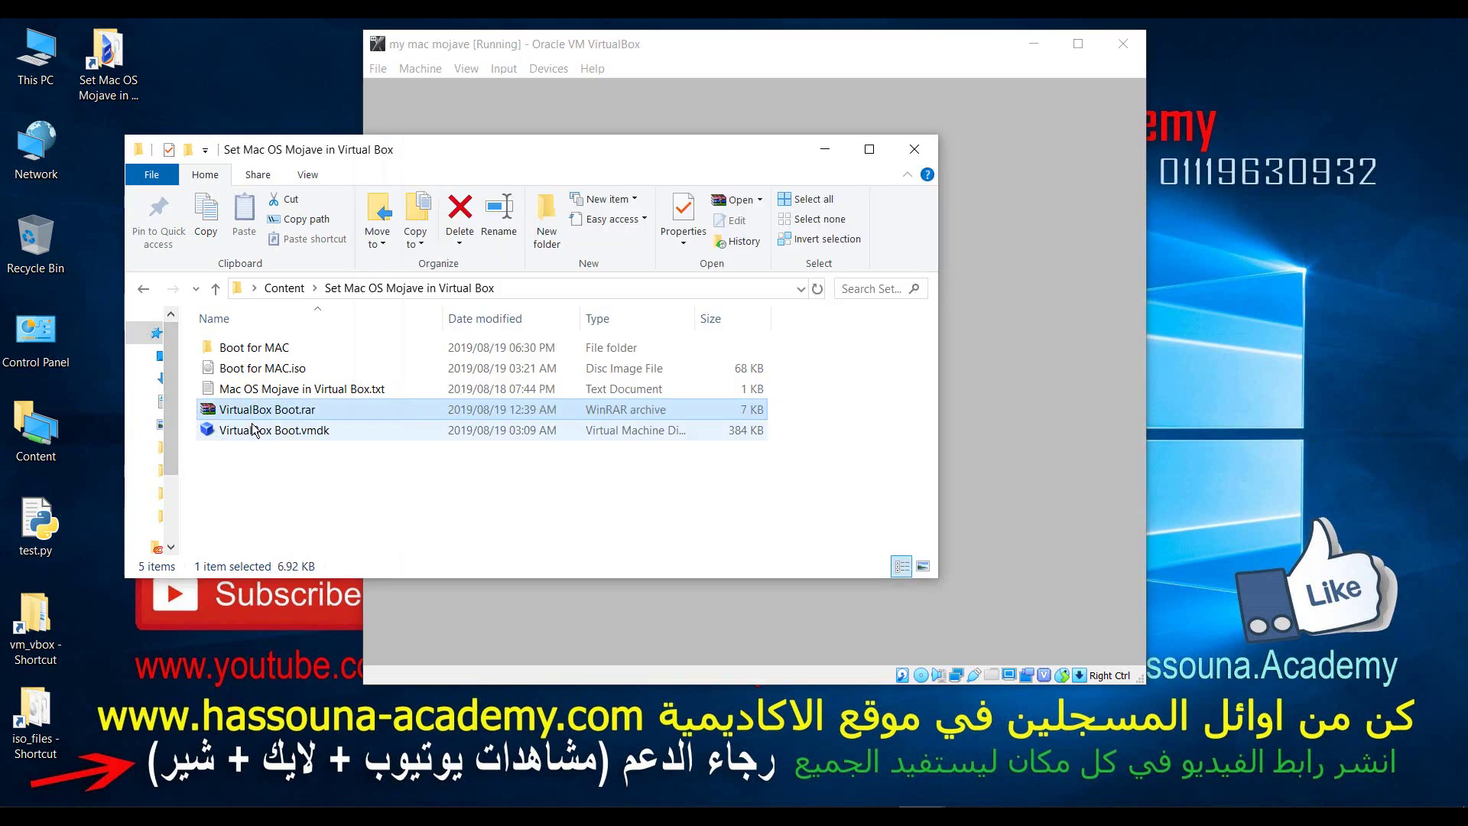
click(914, 149)
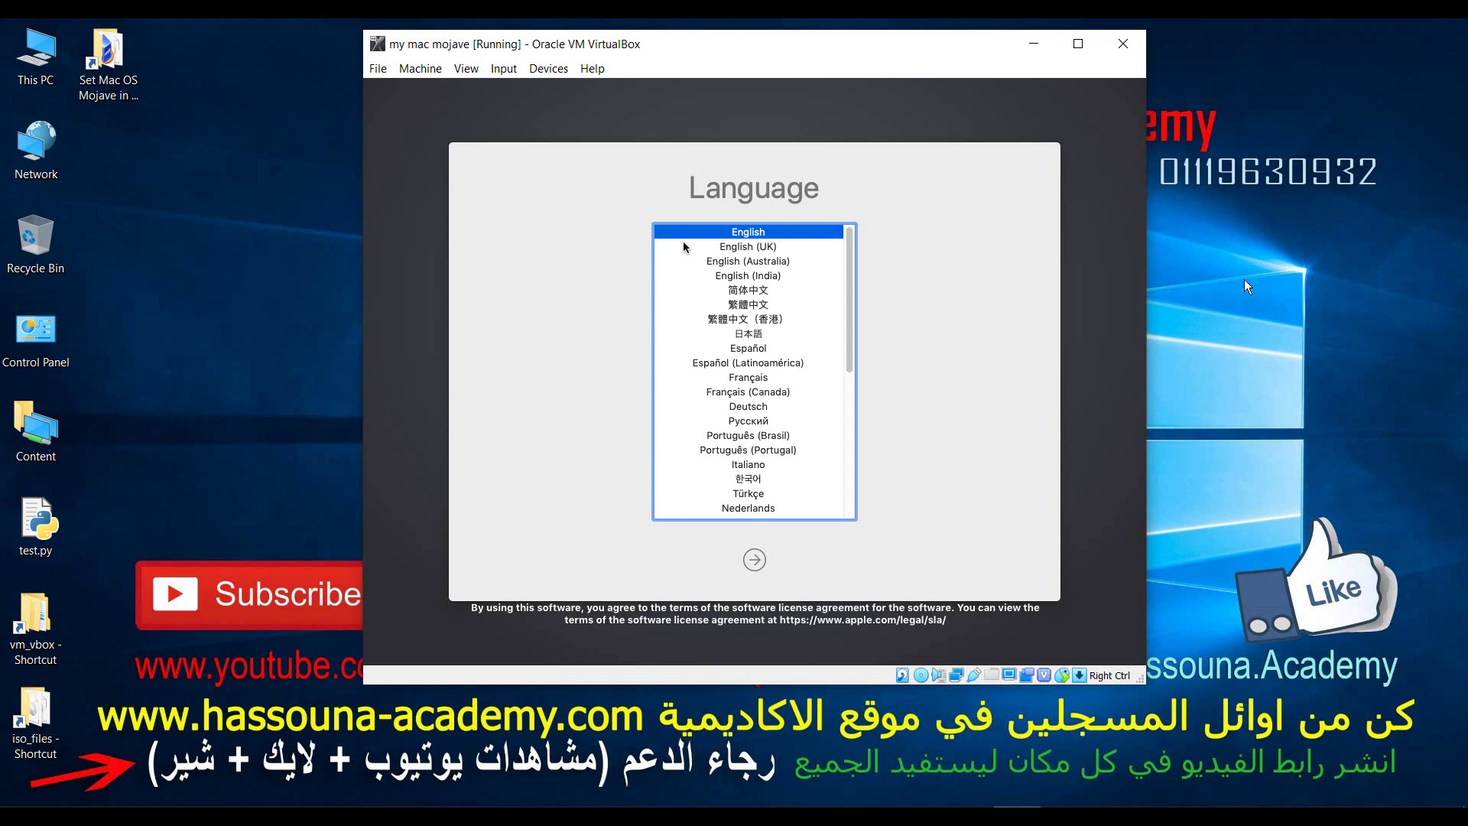
click(1415, 325)
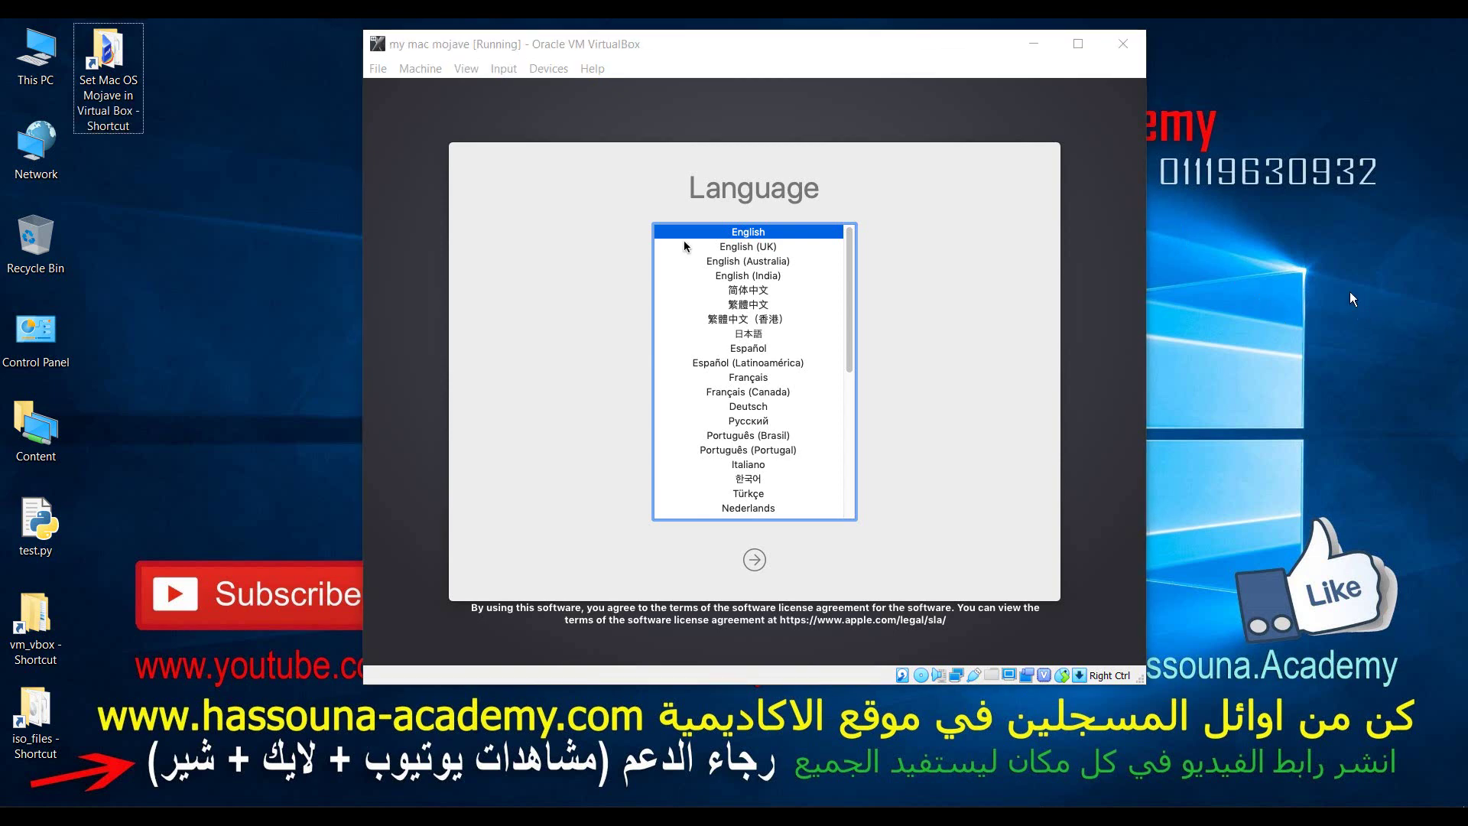